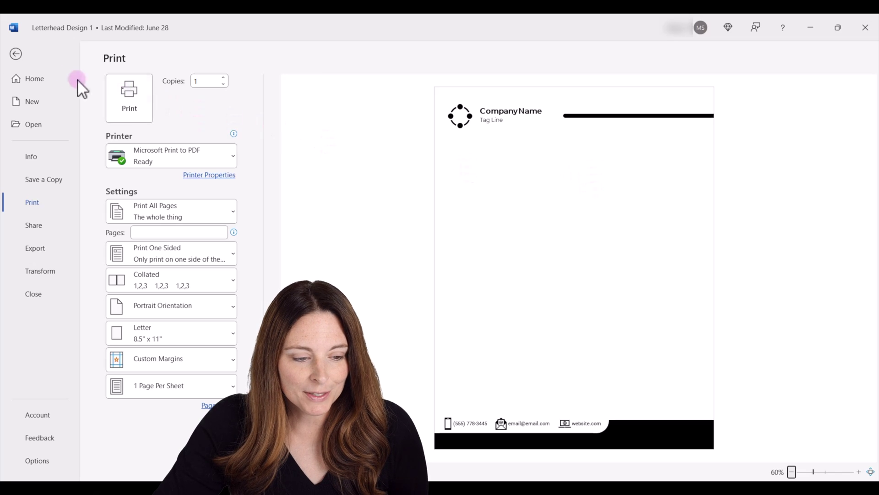
Leave the print preview and create a new blank document
click(18, 55)
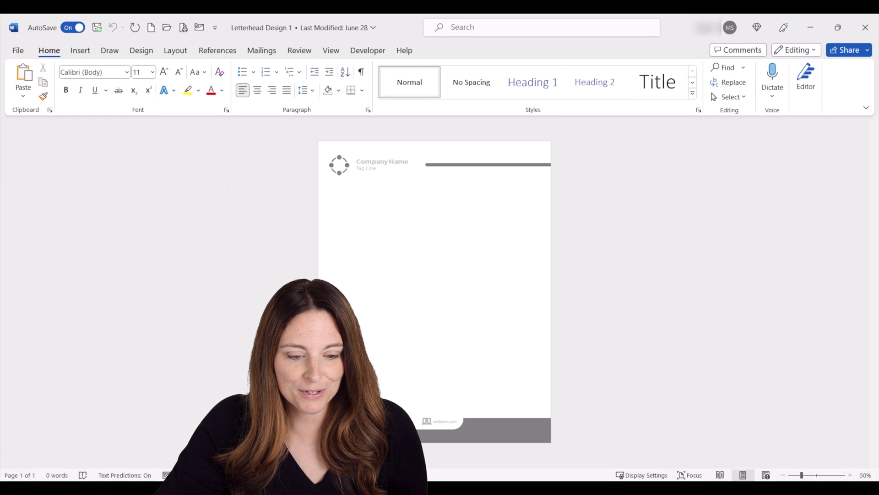
click(151, 28)
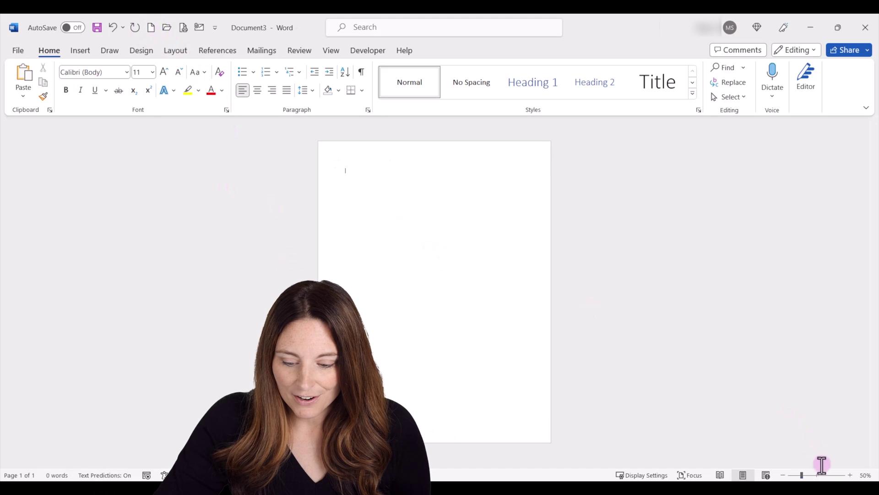
click(850, 475)
click(849, 475)
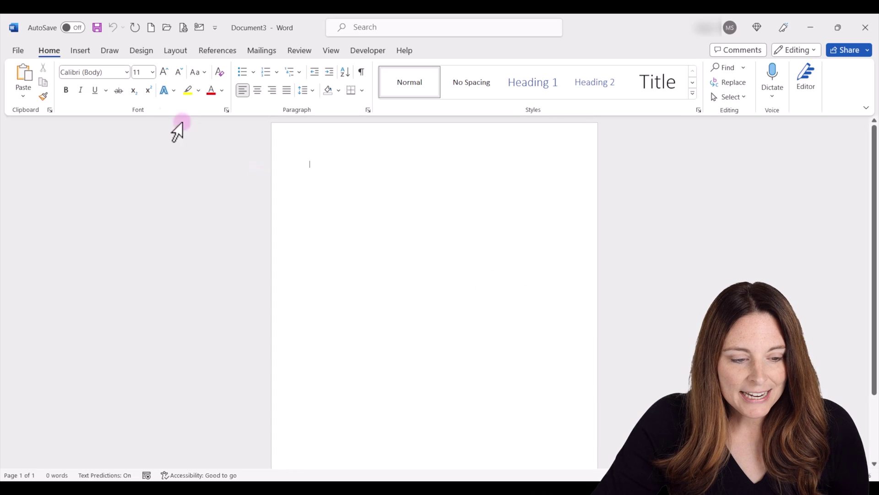
Search the stock icons for "circle" and insert the dashed ring icon with four solid dots
click(82, 52)
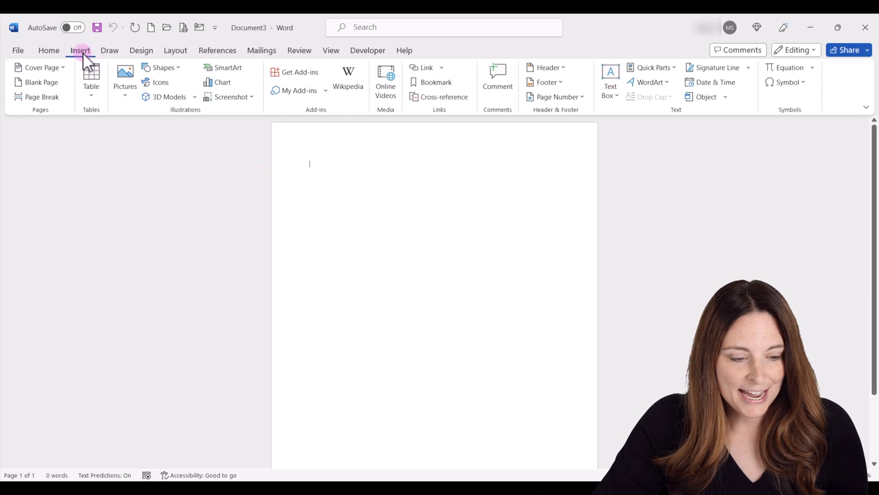
click(166, 87)
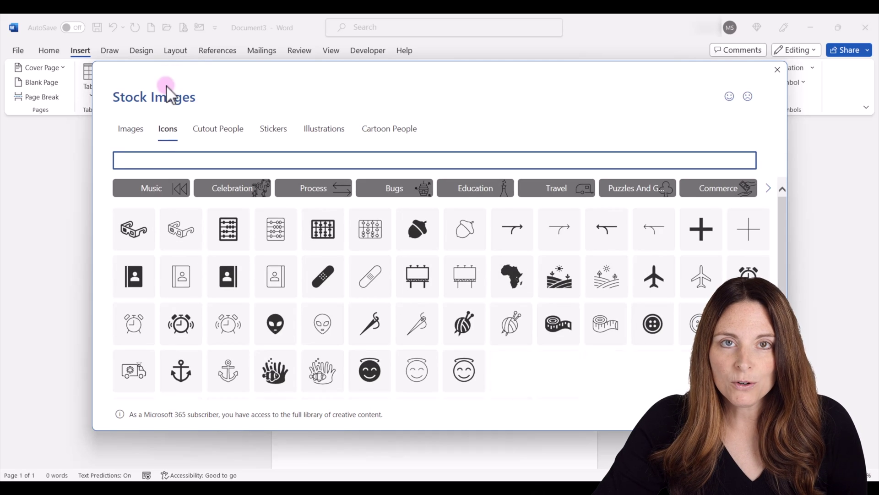
click(141, 160)
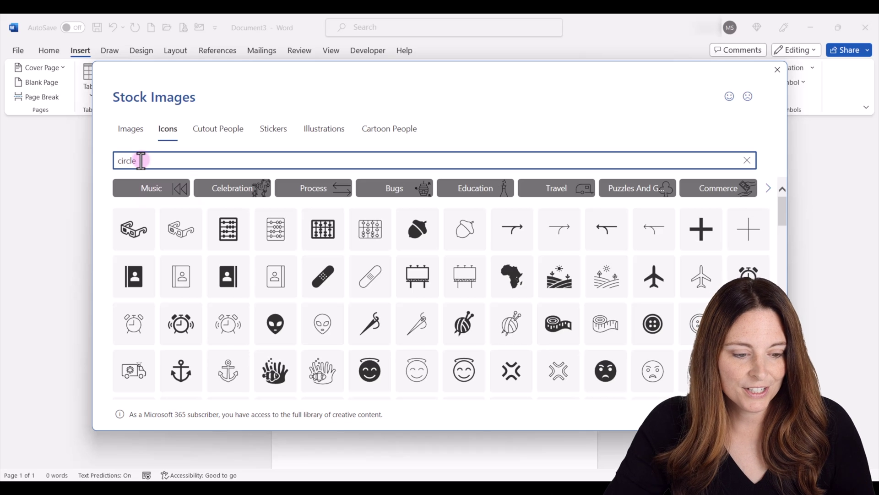
key(Return)
click(274, 205)
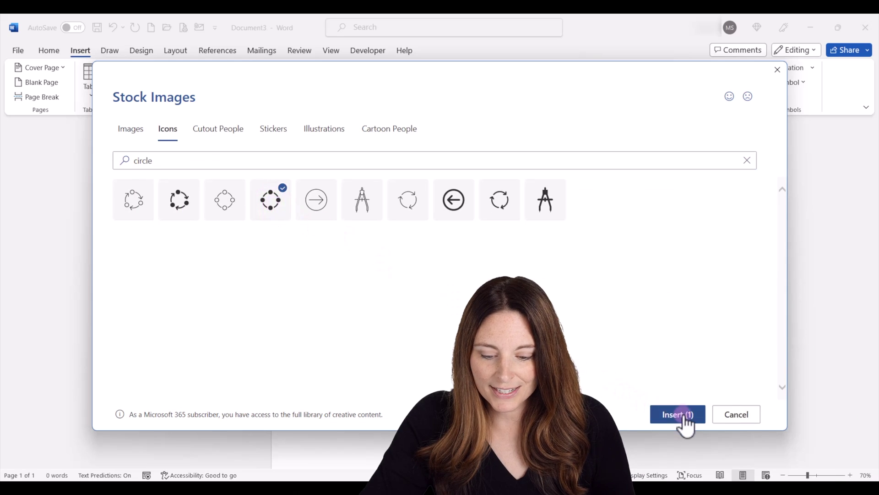
click(684, 415)
Shrink the icon proportionally to about 0.83" and set its text wrapping to In Front of Text
key(shift)
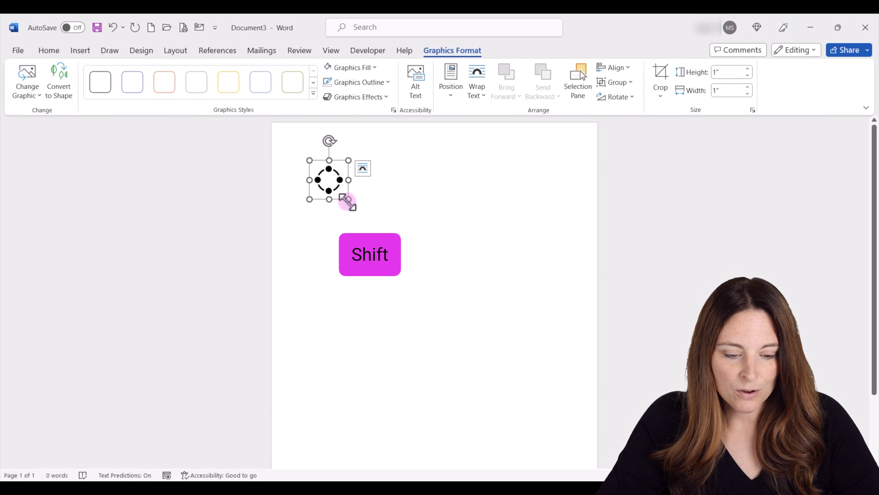
drag(349, 199, 342, 194)
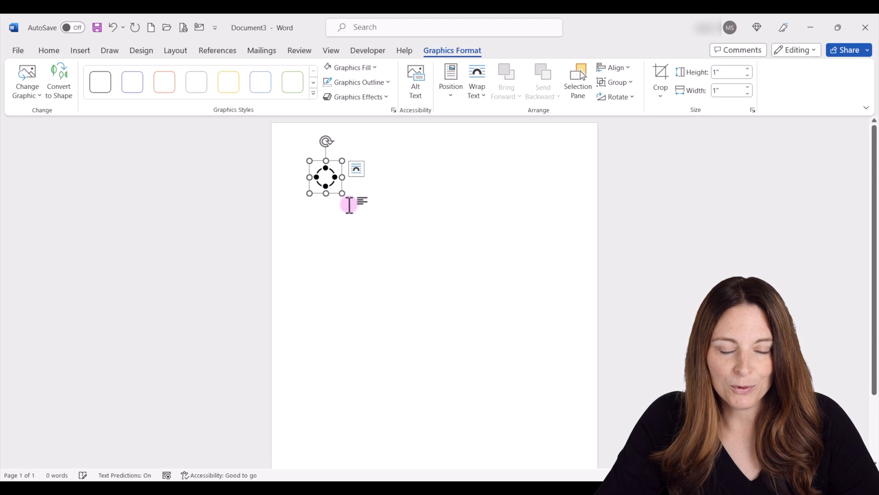
click(357, 170)
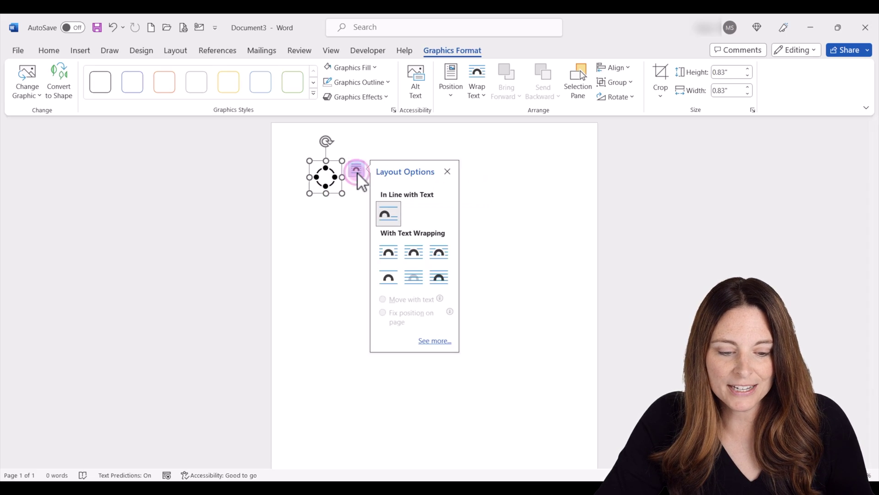
click(439, 278)
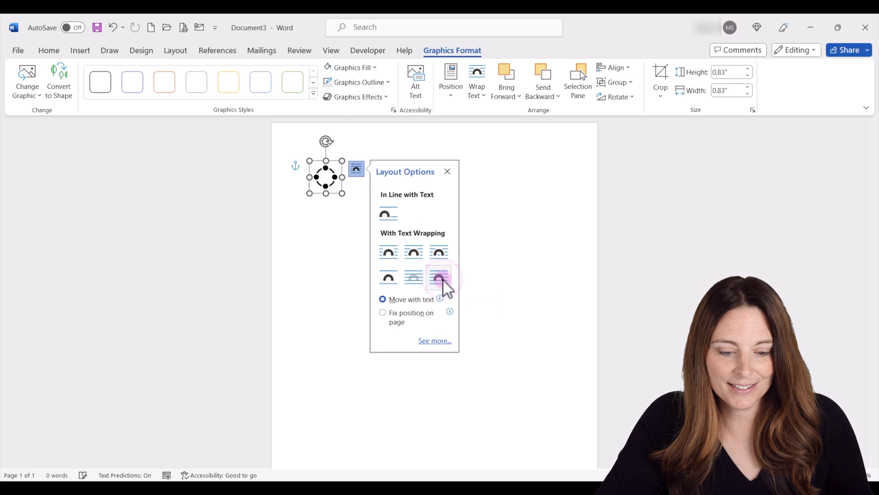
Reapply In Front of Text wrapping to the icon and move it closer to the page's upper-left corner
right_click(325, 179)
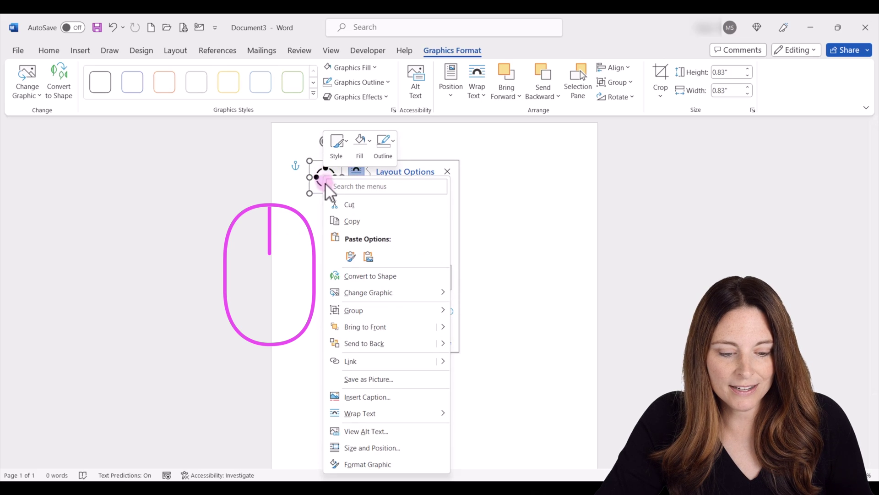
mouse_move(380, 415)
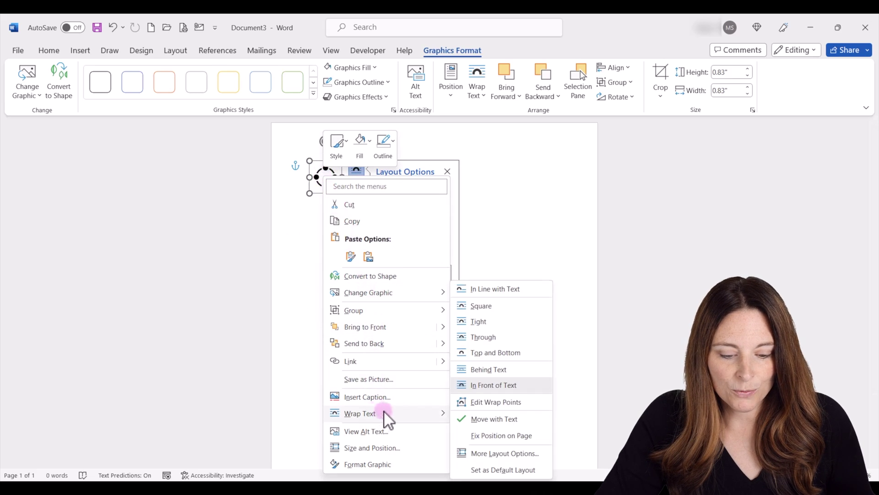
click(499, 386)
click(331, 249)
drag(326, 176, 303, 150)
click(355, 173)
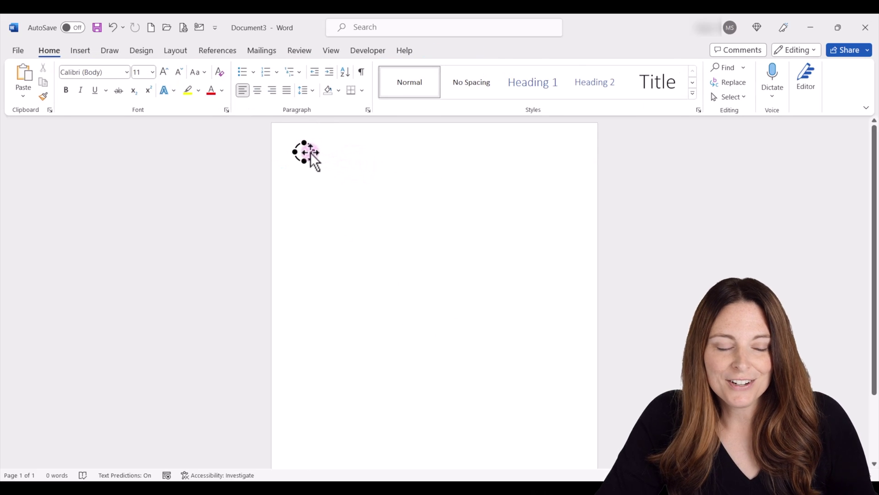
Draw a text box about 0.57" by 2.12" beside the icon, containing "Company Name" with "Tag Line" on a new line
click(81, 53)
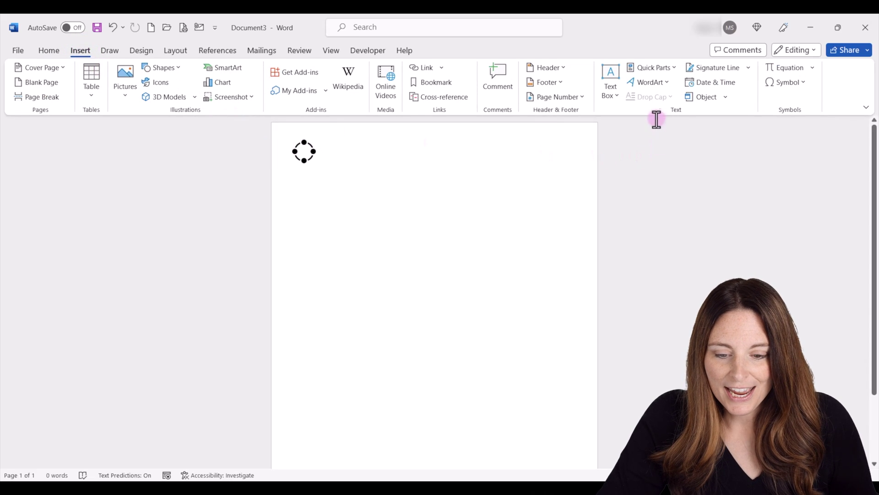
click(613, 95)
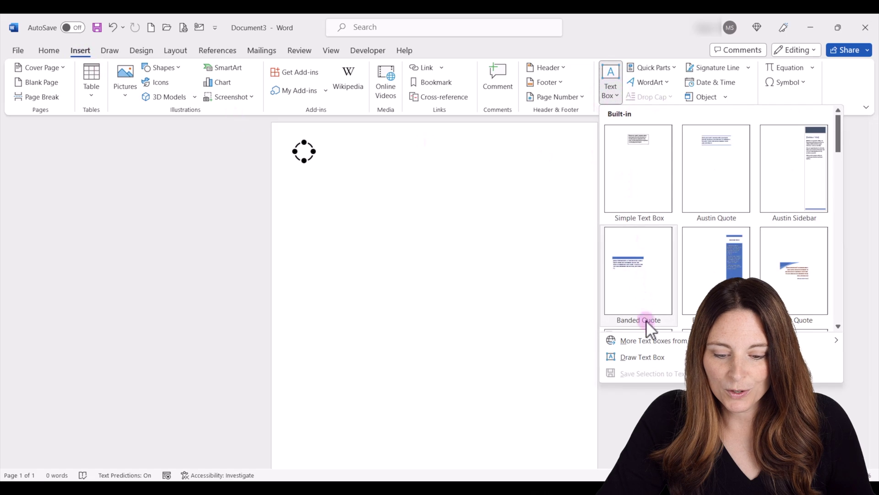
click(648, 356)
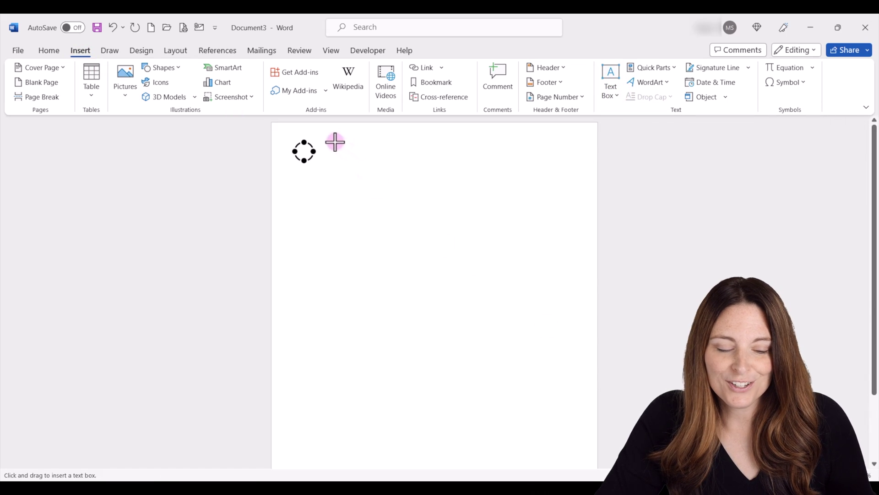
drag(329, 142, 409, 164)
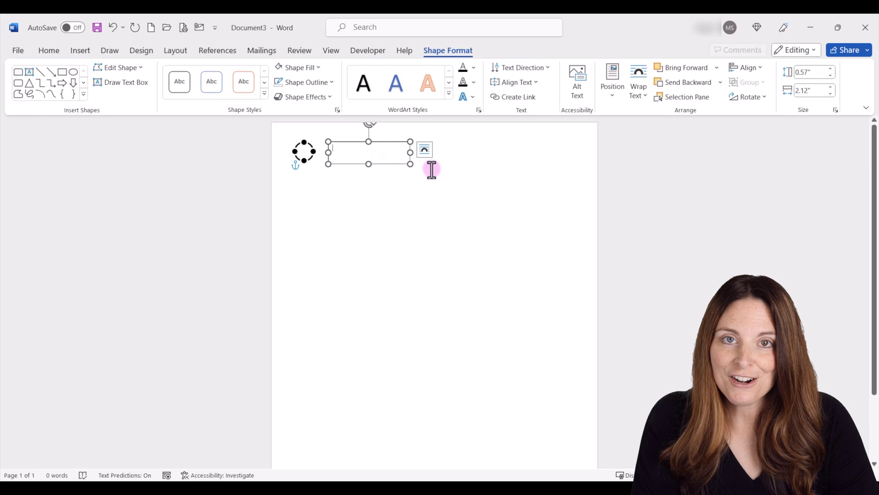
text(Company Name)
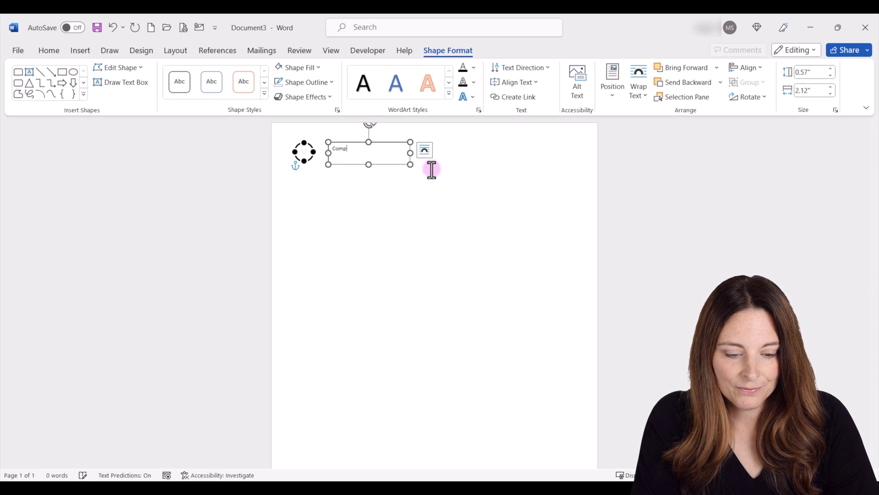
key(shift+Return)
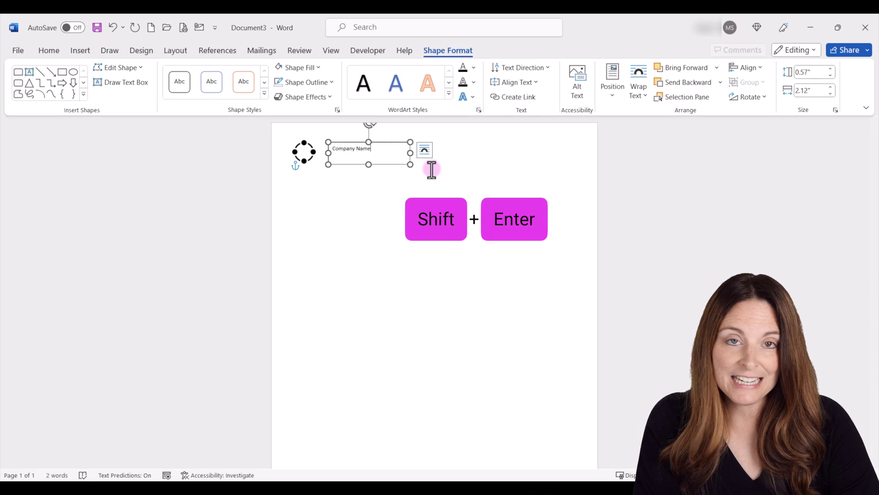
text(Tag Line)
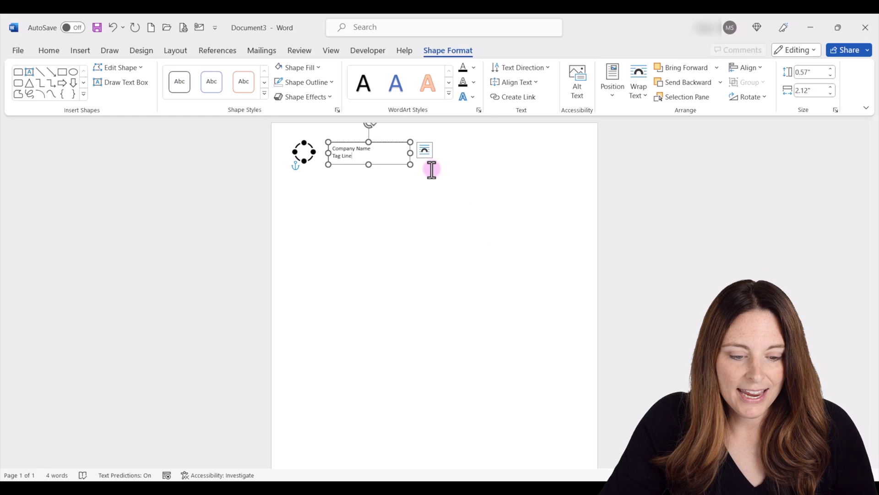
Format "Company Name" in Montserrat SemiBold at a larger font size
drag(376, 147, 333, 143)
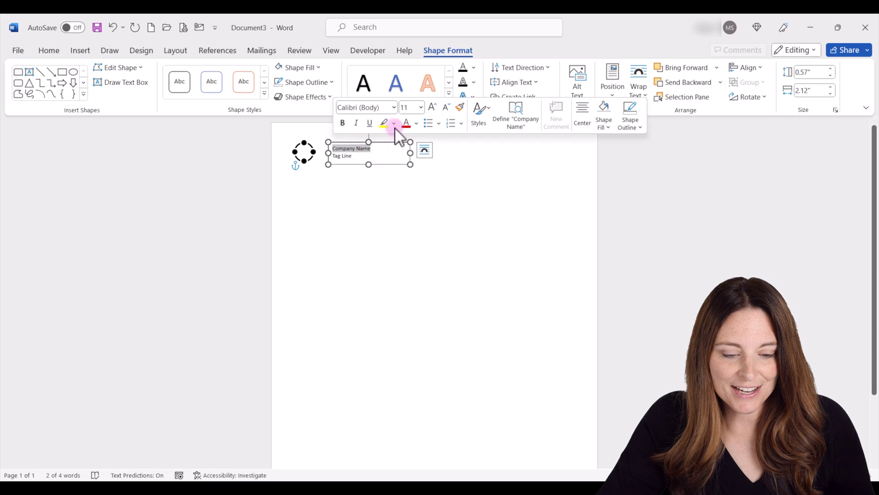
click(392, 108)
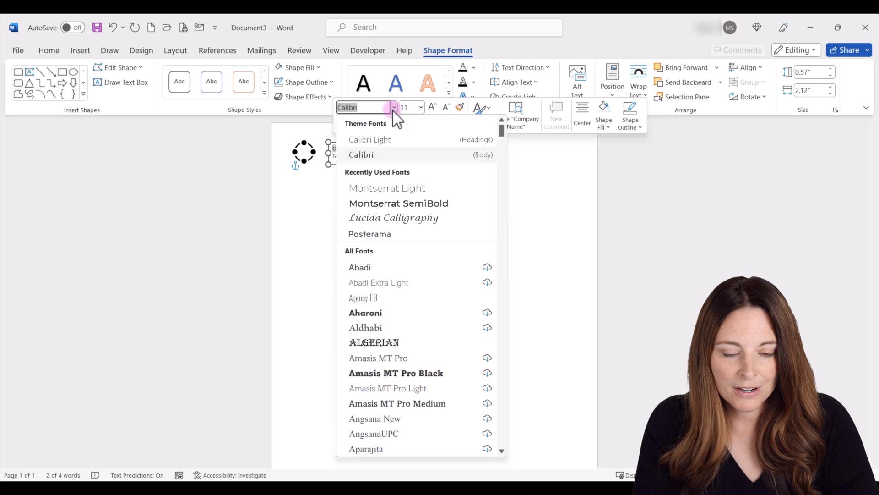
click(412, 203)
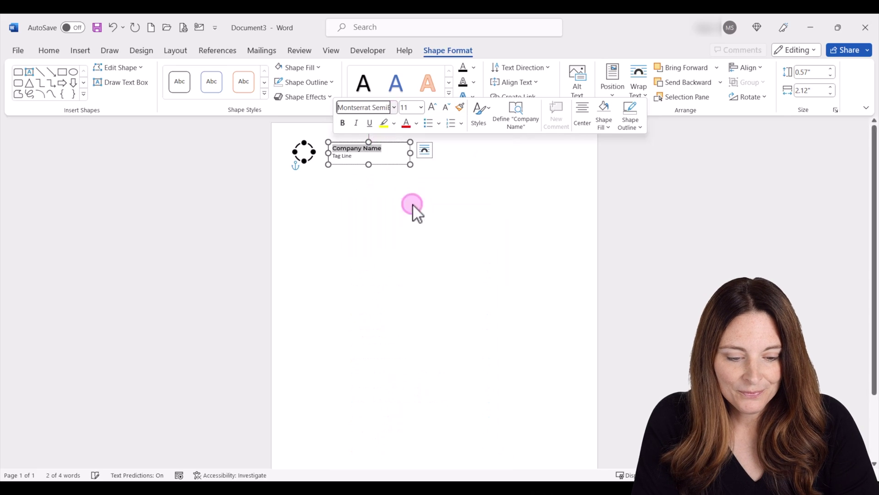
click(421, 109)
click(409, 204)
Set the "Tag Line" font to Montserrat Light and move the text box slightly closer to the icon
drag(333, 158, 382, 161)
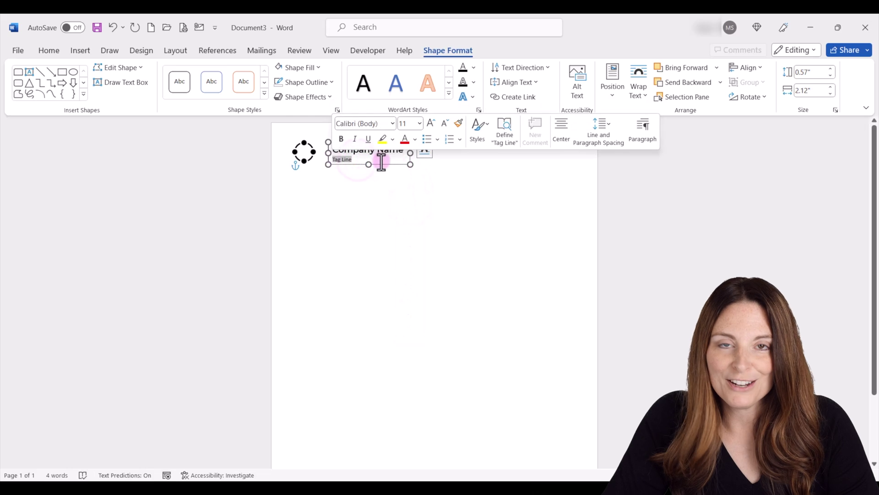
click(393, 123)
click(386, 219)
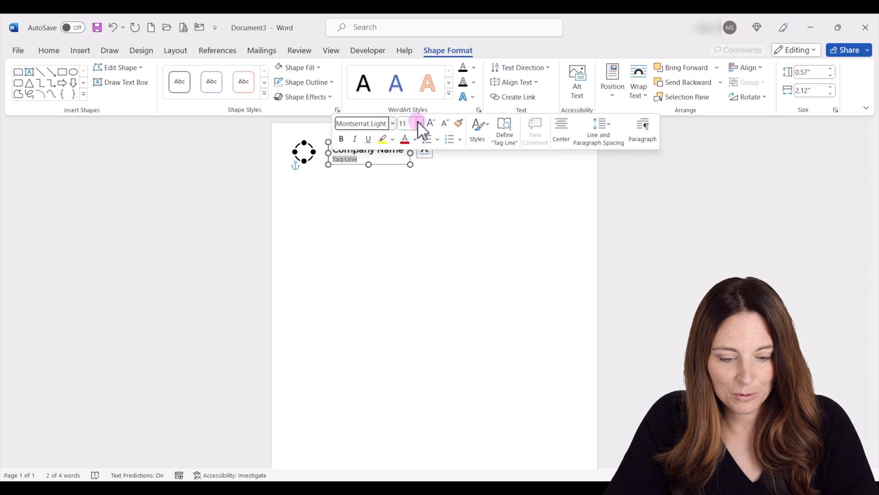
drag(385, 166, 380, 165)
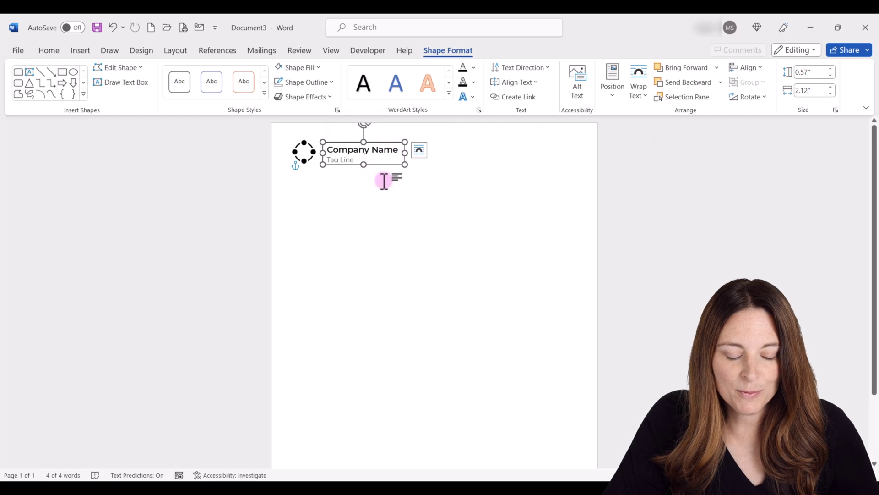
click(374, 183)
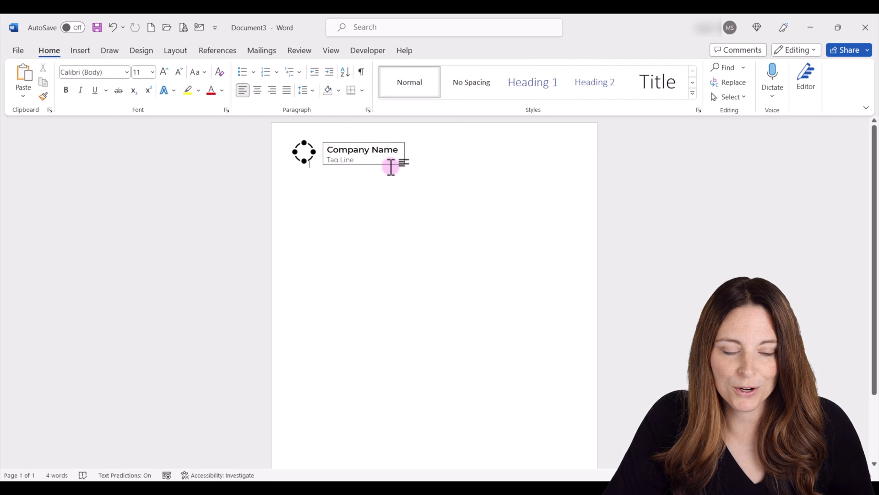
Remove the outline from the company name text box
click(385, 164)
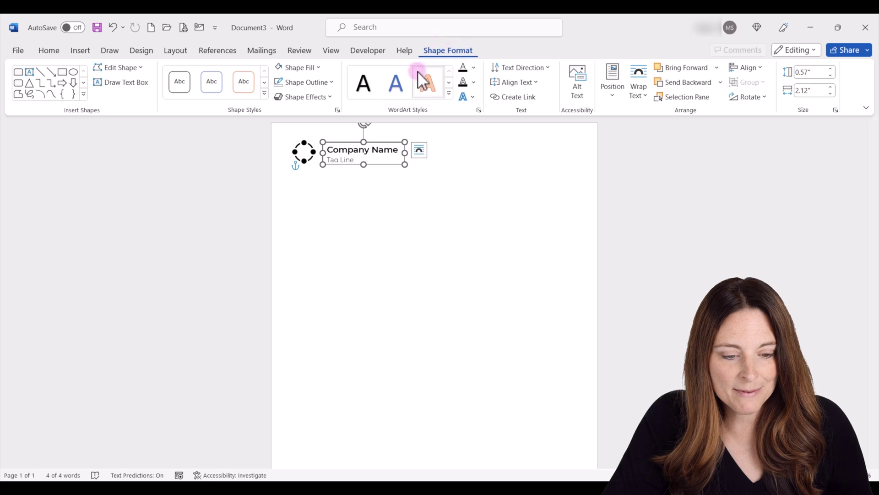
click(332, 83)
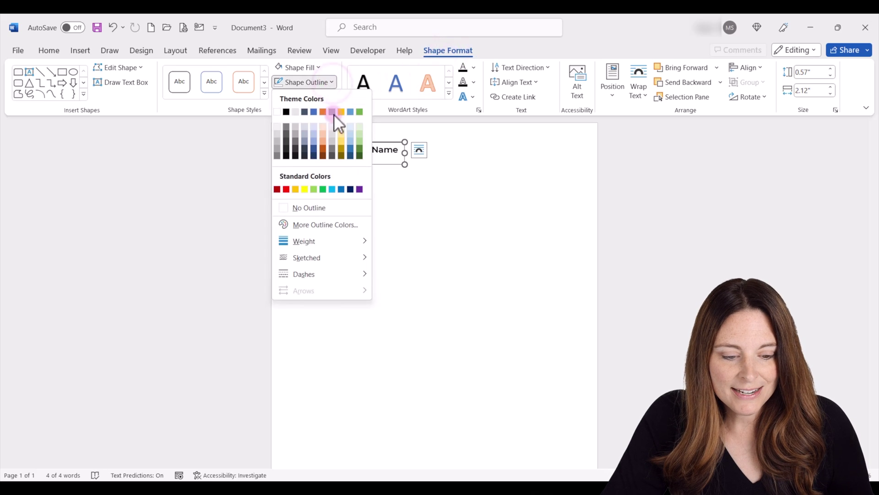
click(315, 207)
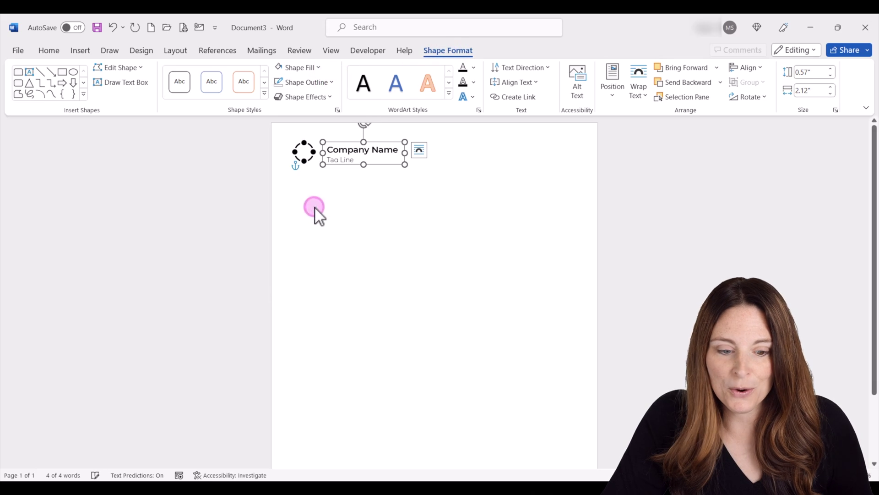
click(362, 180)
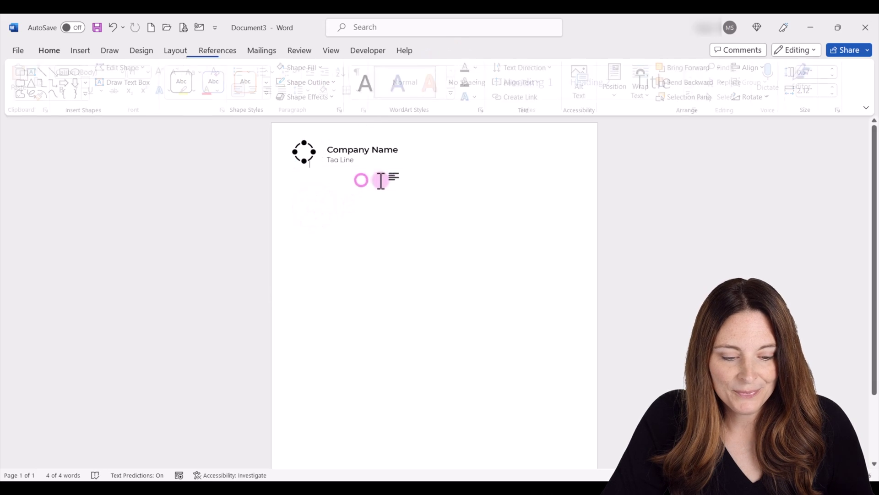
Move the borderless text box further toward the icon so that their edges nearly touch
click(347, 155)
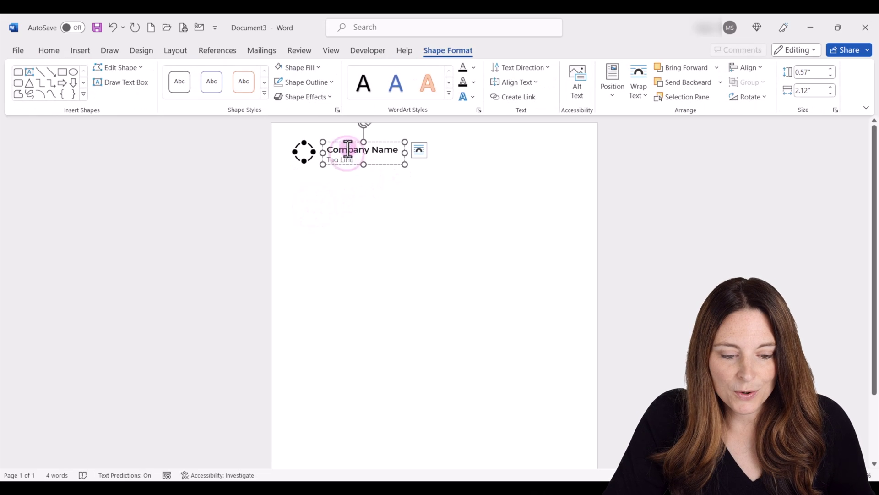
drag(347, 142, 342, 142)
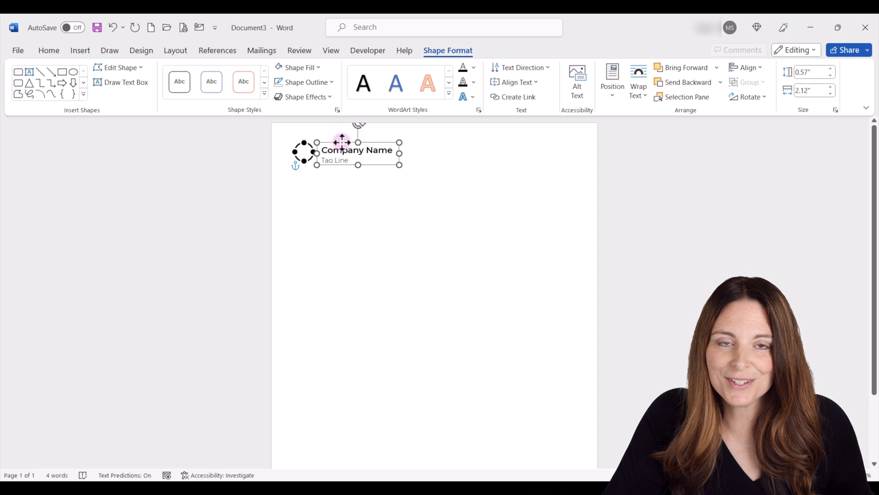
key(shift)
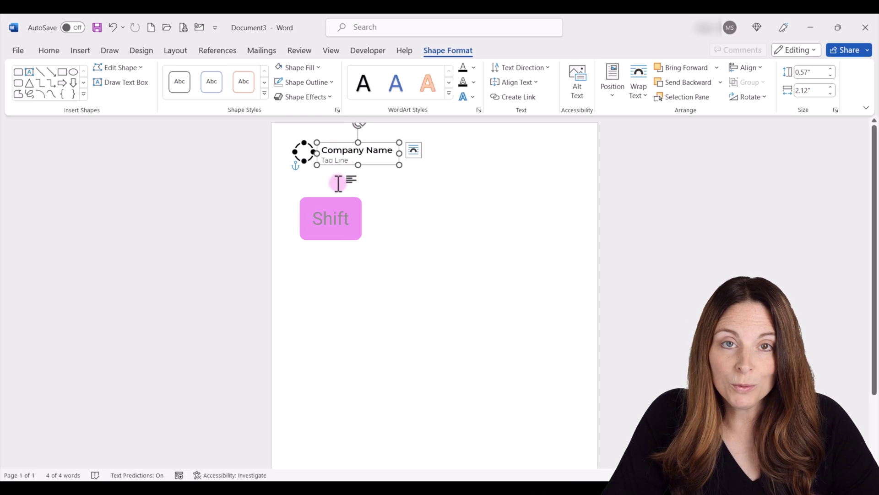
Align the logo icon and the company name text box to each other with Align Middle
shift+click(303, 154)
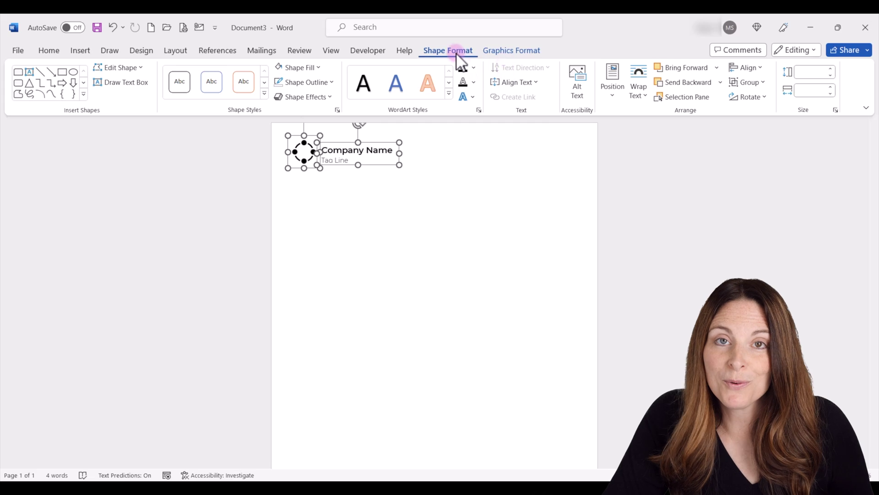
click(760, 68)
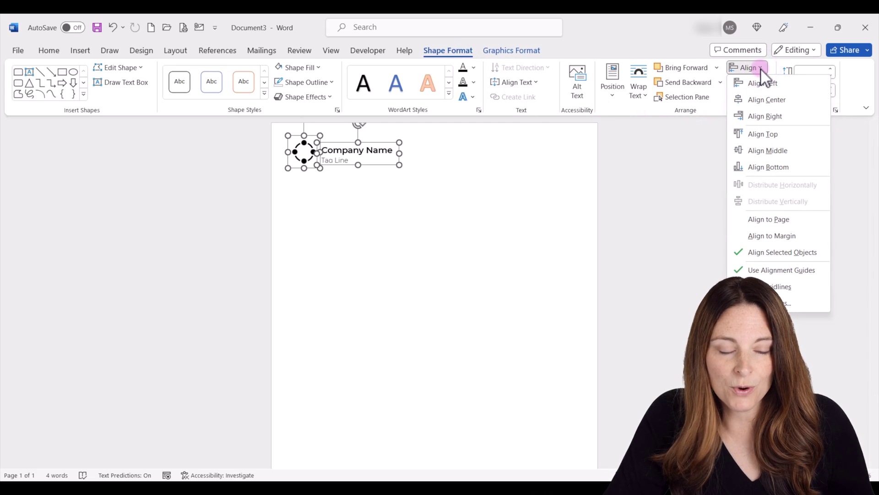
click(775, 154)
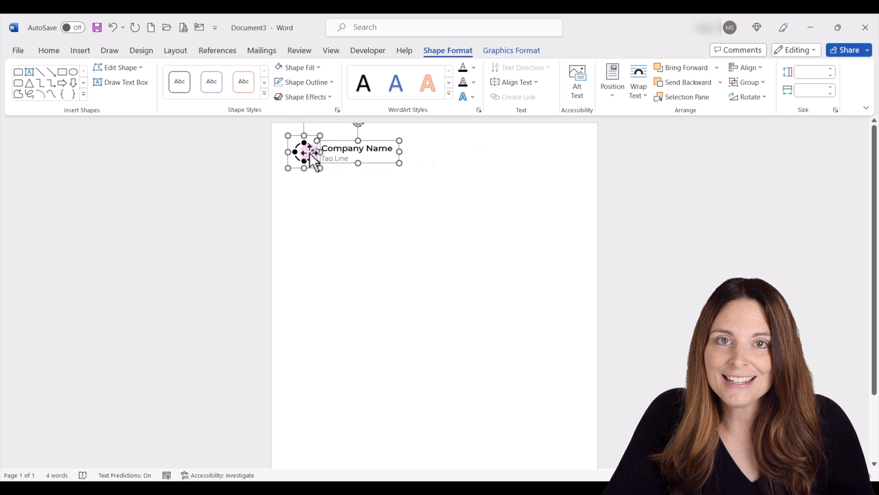
click(356, 179)
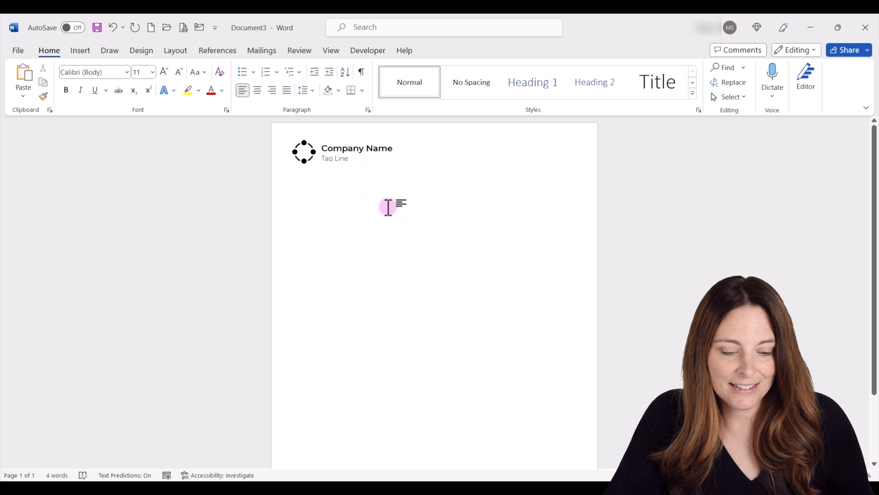
Group the company name text box with the icon and move the group slightly closer to the page's upper-left corner
click(341, 156)
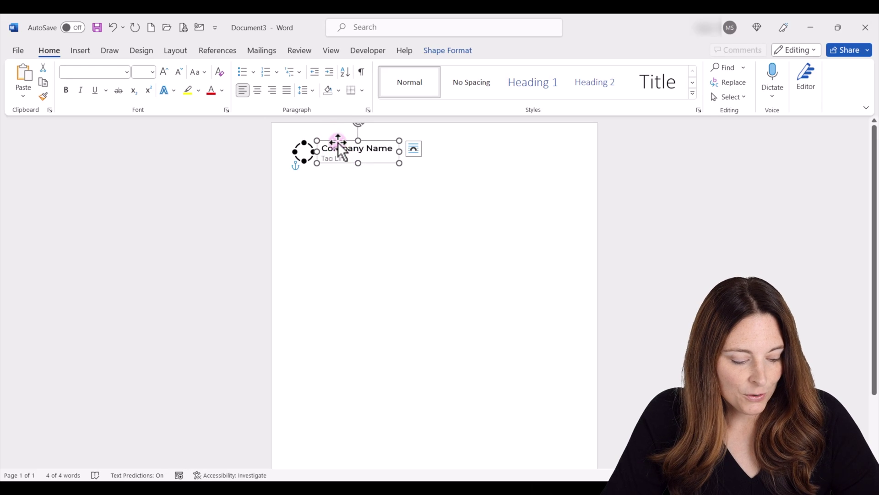
shift+click(304, 153)
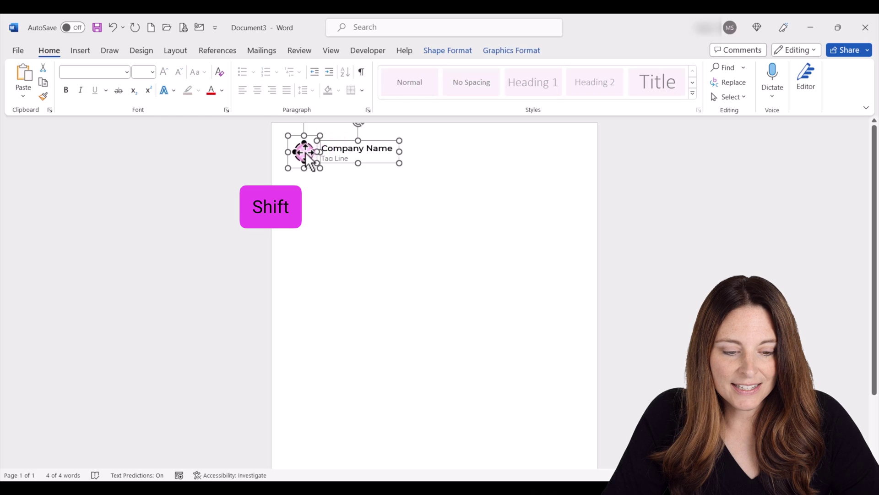
right_click(305, 154)
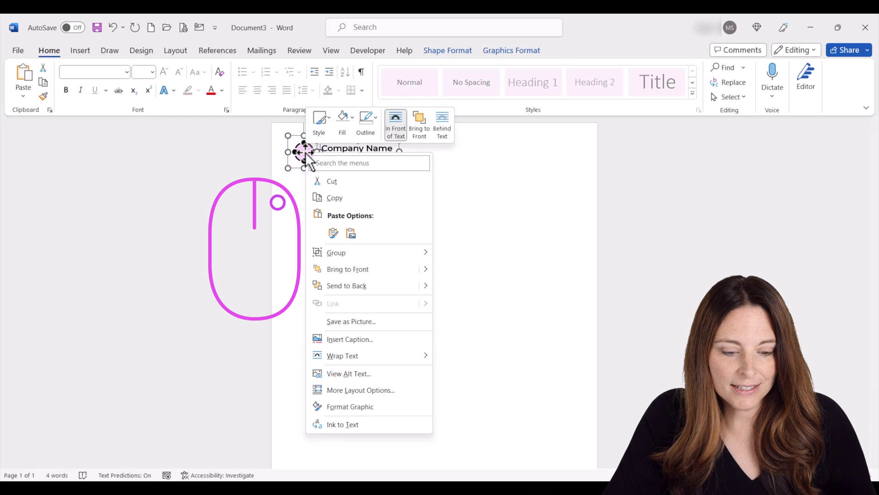
mouse_move(353, 252)
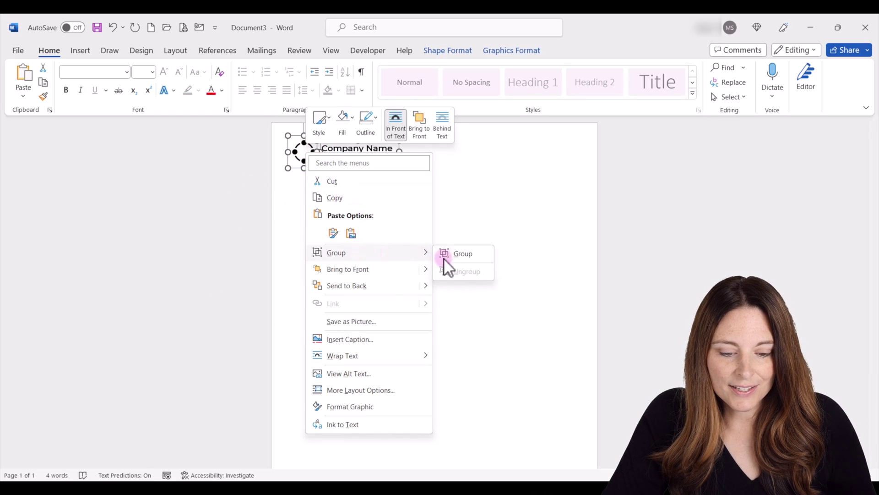
click(474, 253)
drag(369, 171, 363, 169)
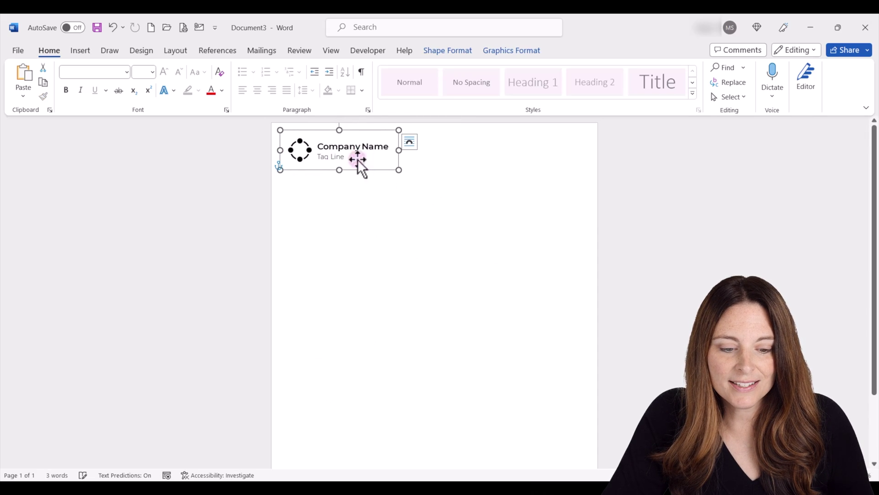
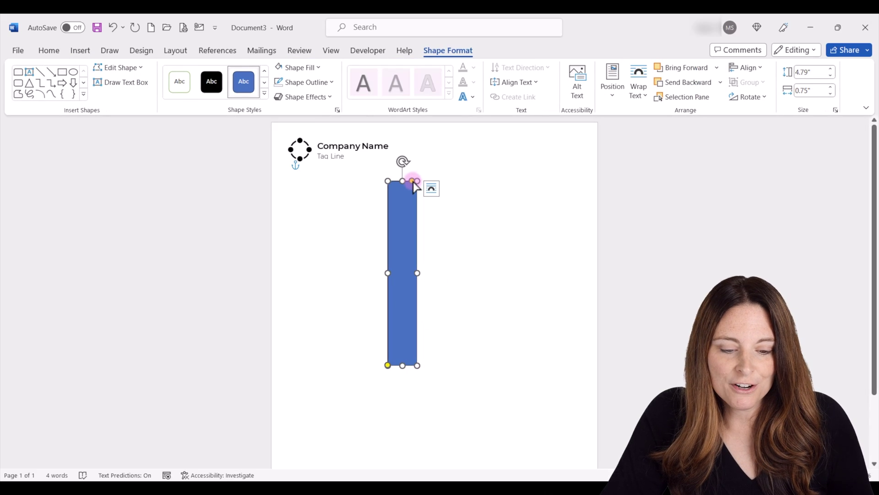
Turn the blue shape into a horizontal bar with a fully rounded left end, about 0.23" thick, running from beside the company name to the page edge
drag(413, 181, 399, 183)
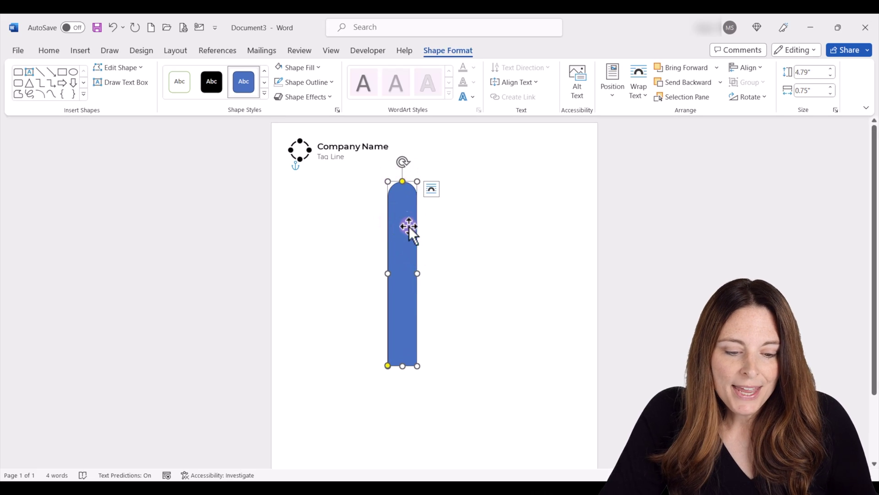
drag(403, 161, 305, 274)
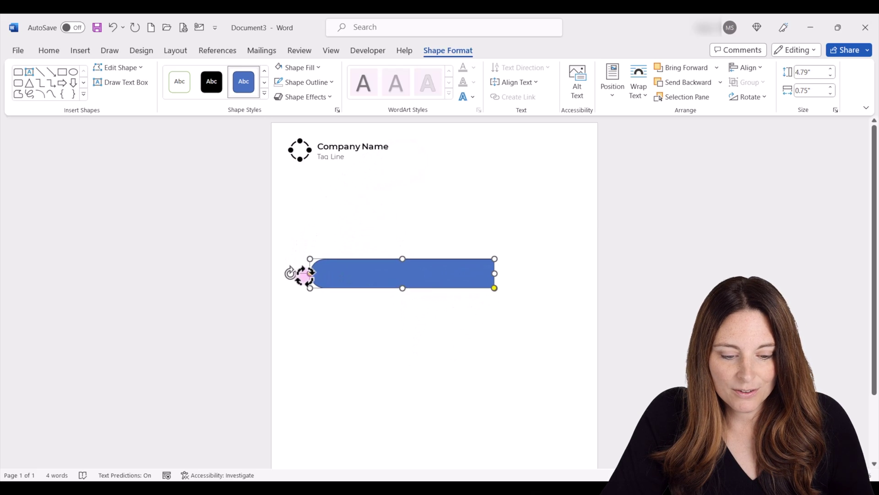
drag(399, 275, 493, 152)
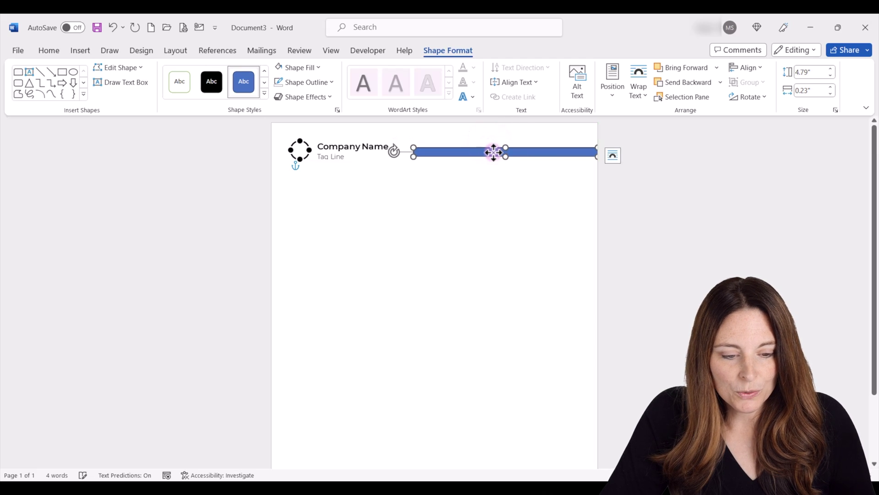
Fill the header bar with black and remove its outline
click(320, 67)
click(286, 97)
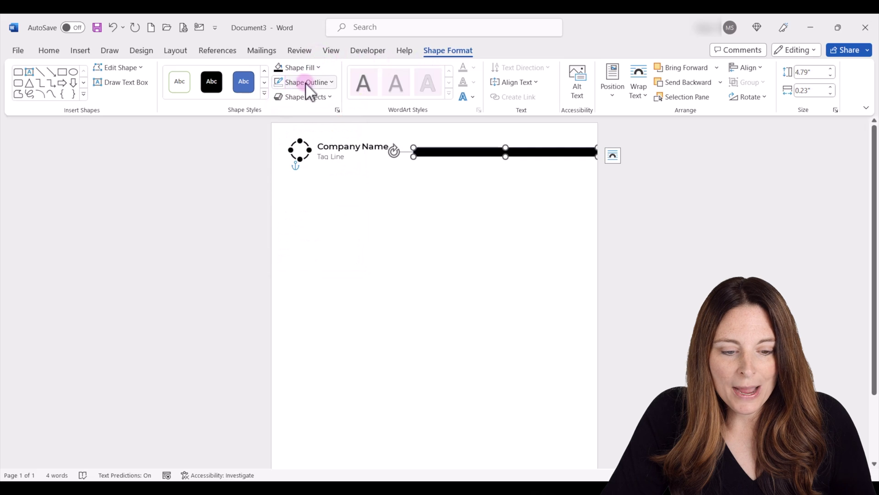
click(333, 82)
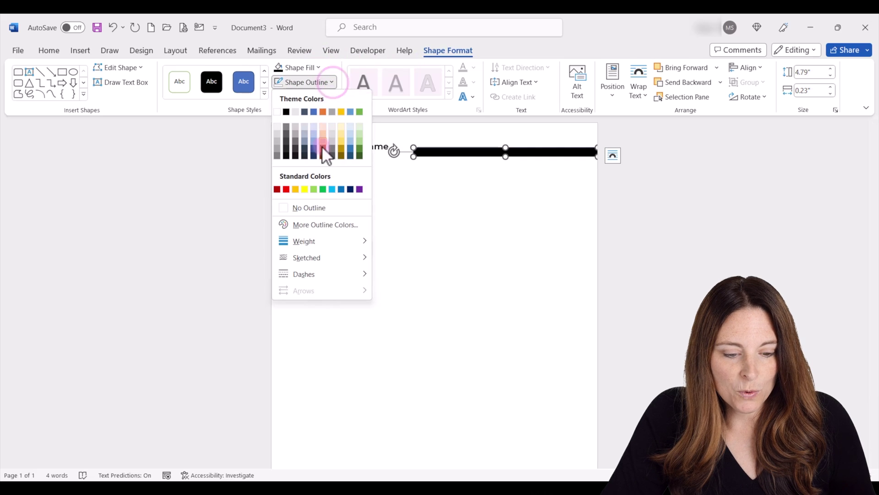
click(315, 204)
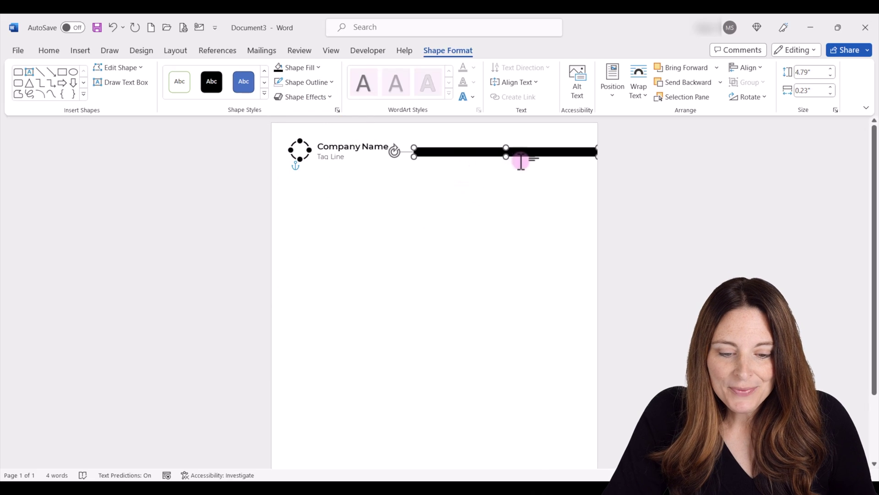
Thin the black bar to about 0.11" and extend its rounded end slightly toward the company name
drag(505, 157, 503, 150)
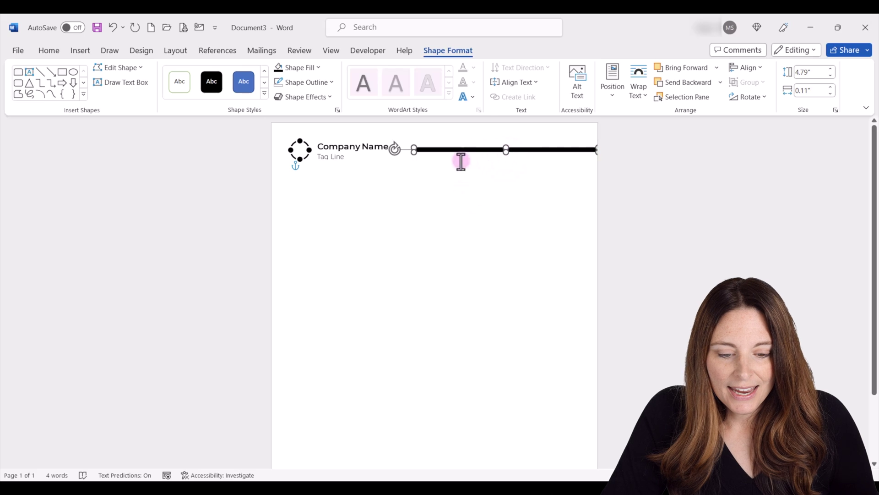
click(495, 164)
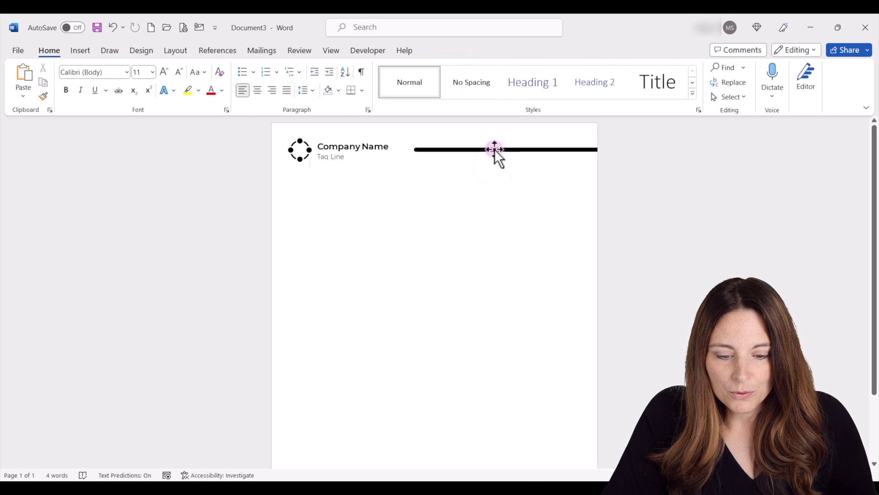
click(494, 149)
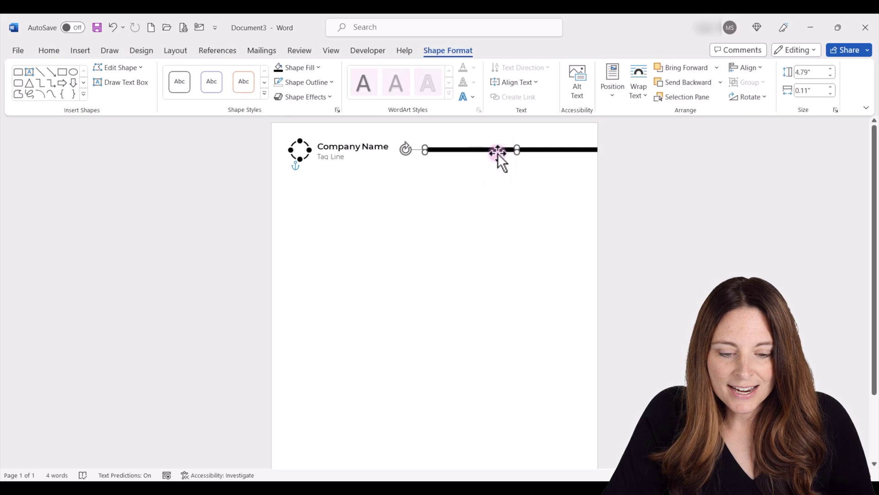
drag(499, 150, 492, 149)
click(480, 166)
click(434, 149)
drag(418, 151, 407, 151)
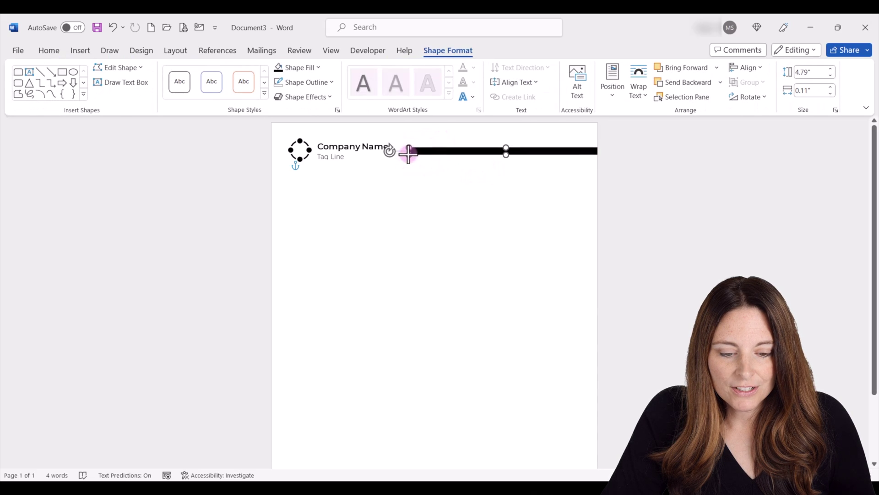
click(445, 178)
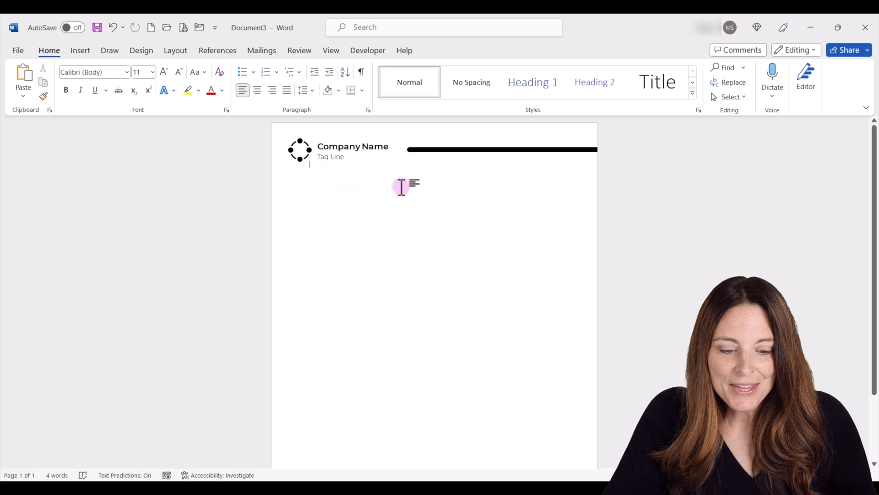
Align the black bar and the logo group to each other with Align Middle
click(433, 149)
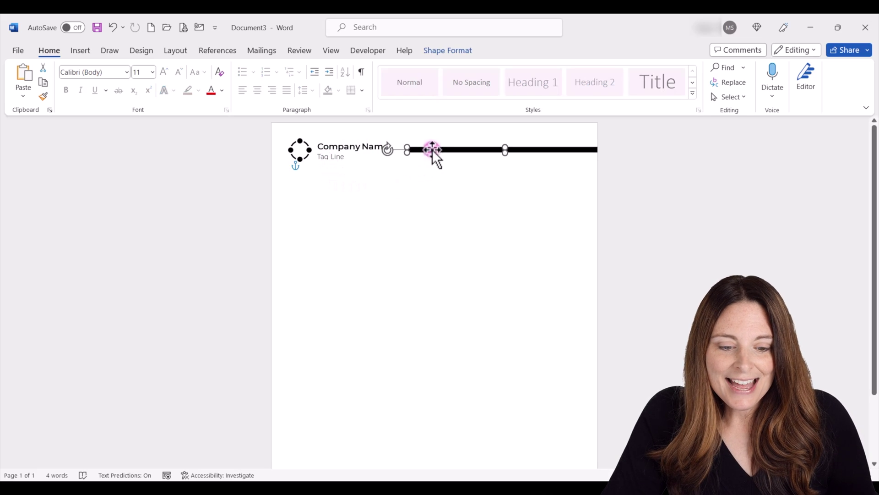
shift+click(353, 152)
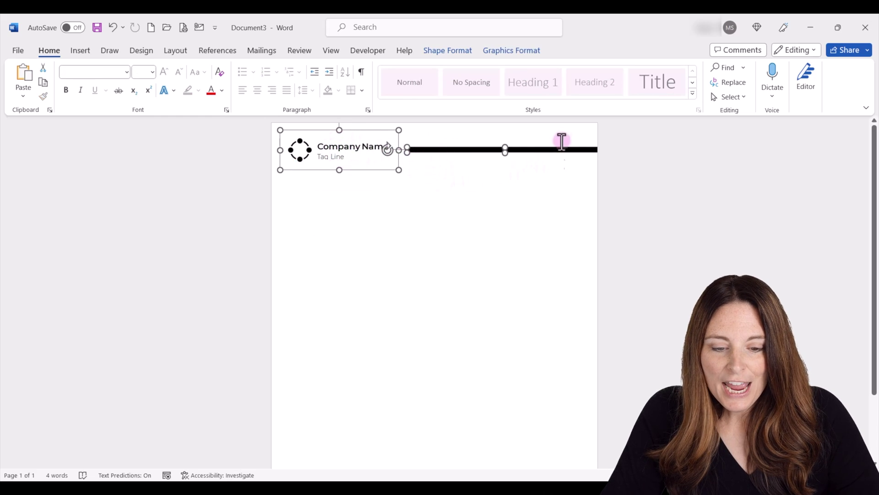
click(434, 50)
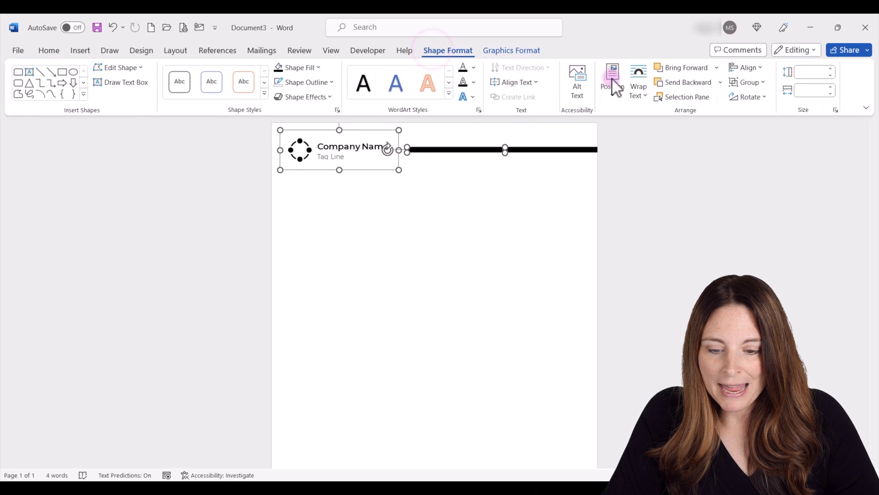
click(763, 68)
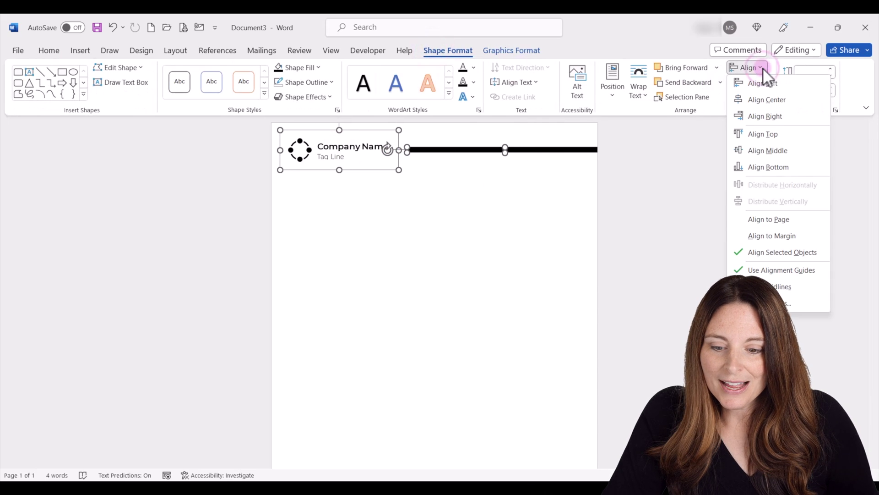
click(794, 152)
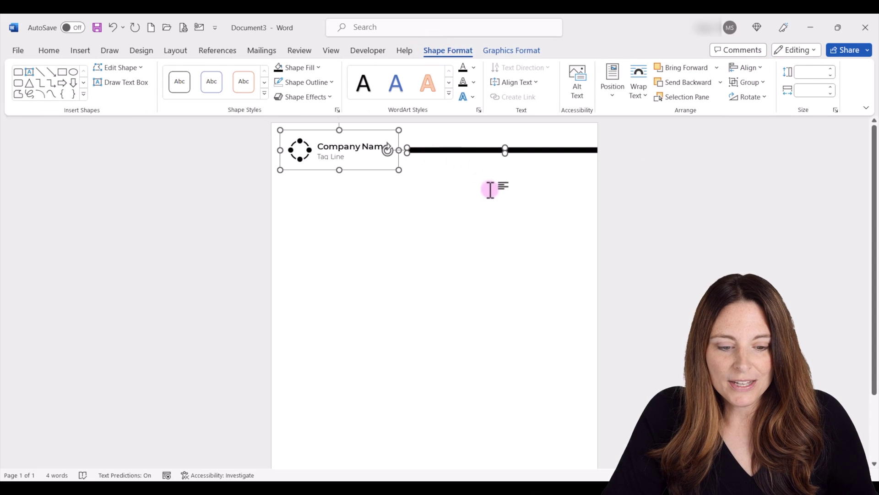
Group the black bar with the logo group and move the whole header slightly up the page
right_click(442, 151)
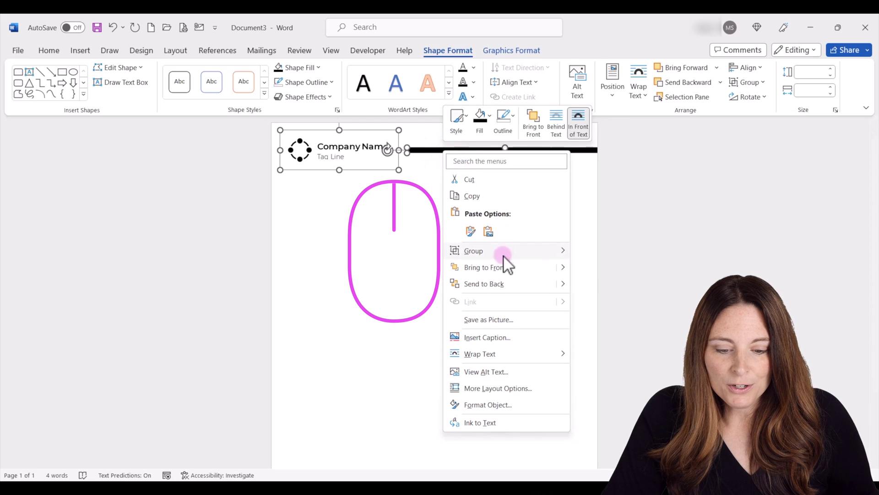
mouse_move(504, 255)
click(597, 252)
click(459, 224)
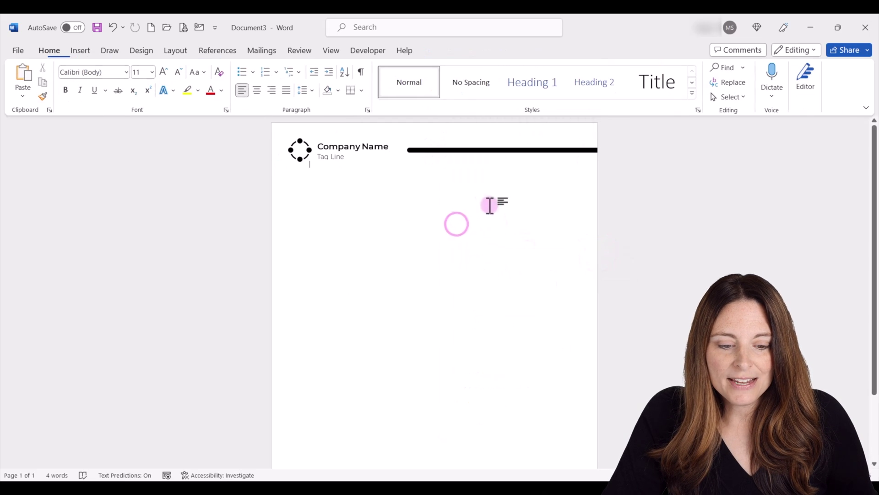
mouse_move(419, 155)
mouse_down()
mouse_move(430, 159)
mouse_move(425, 147)
mouse_up()
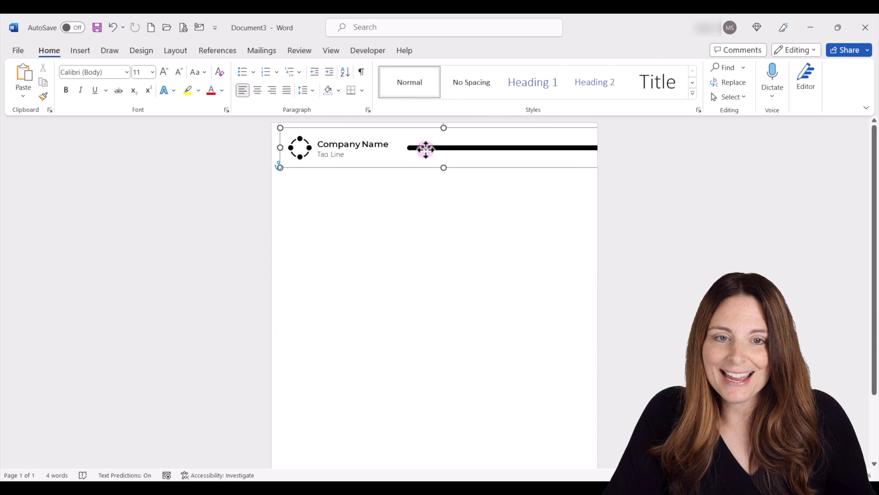
click(408, 205)
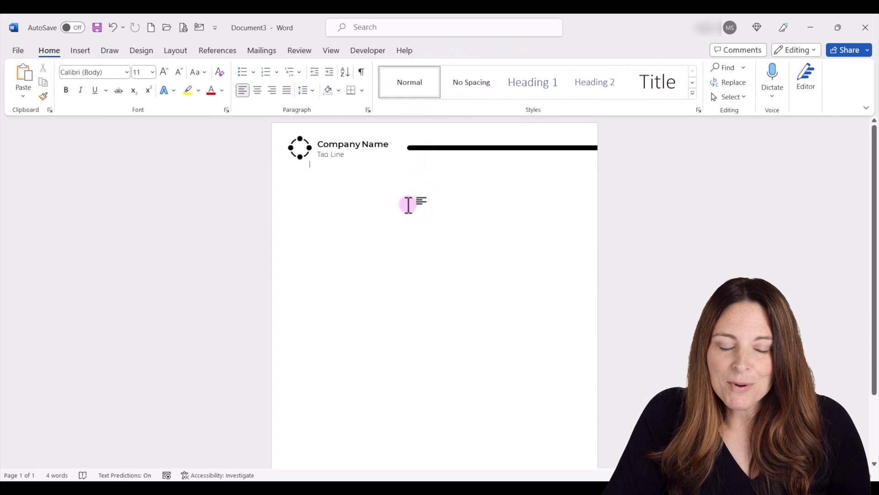
Draw a rectangle about 1.18" high and 8.7" wide across the full width of the page's bottom edge
scroll(409, 204, down, 5)
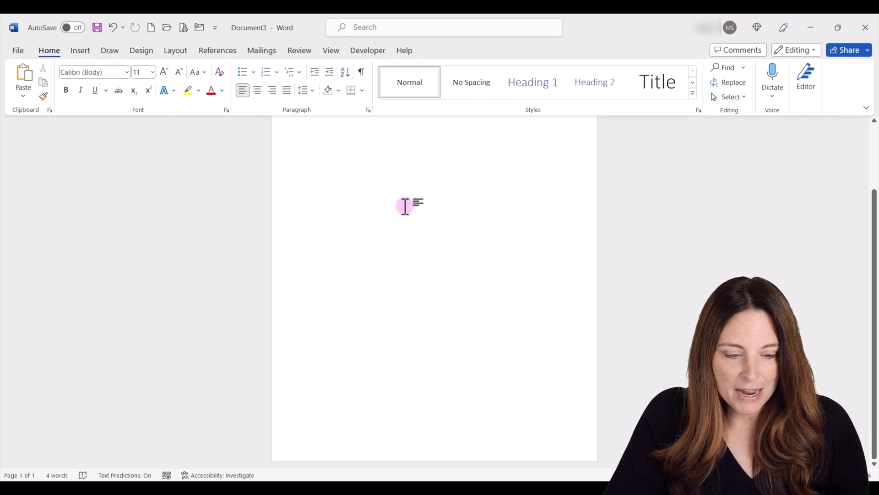
click(82, 50)
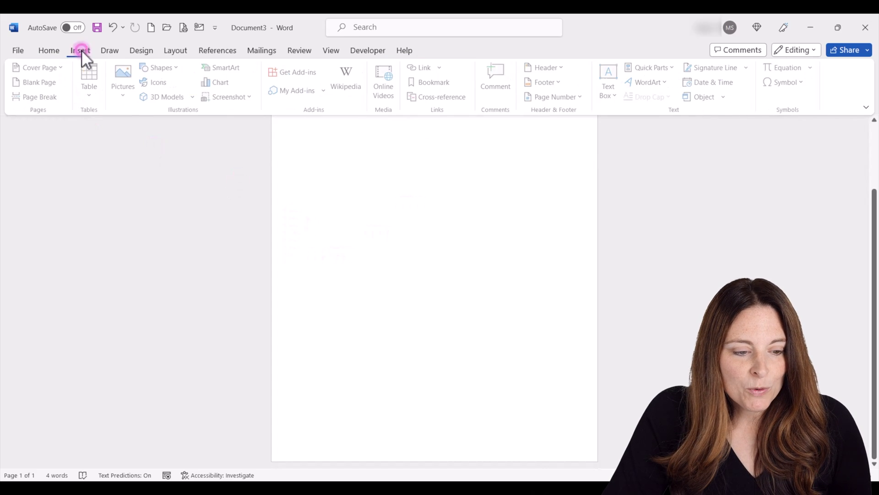
click(176, 68)
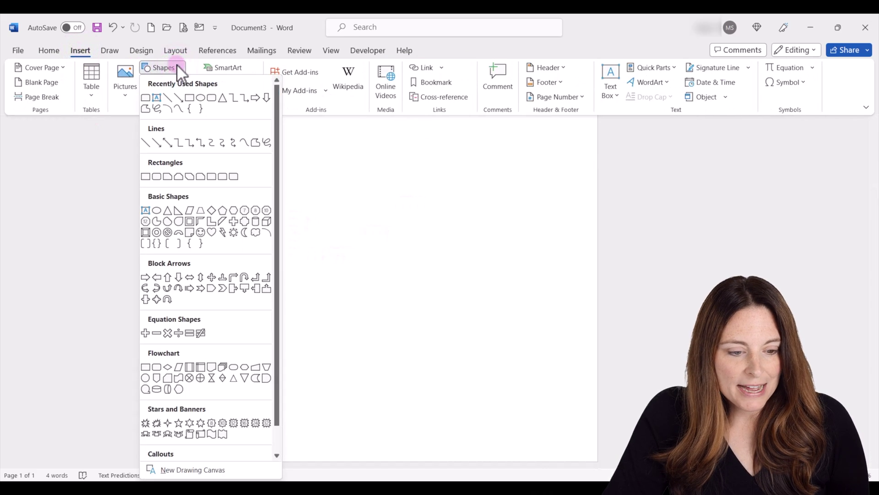
click(188, 95)
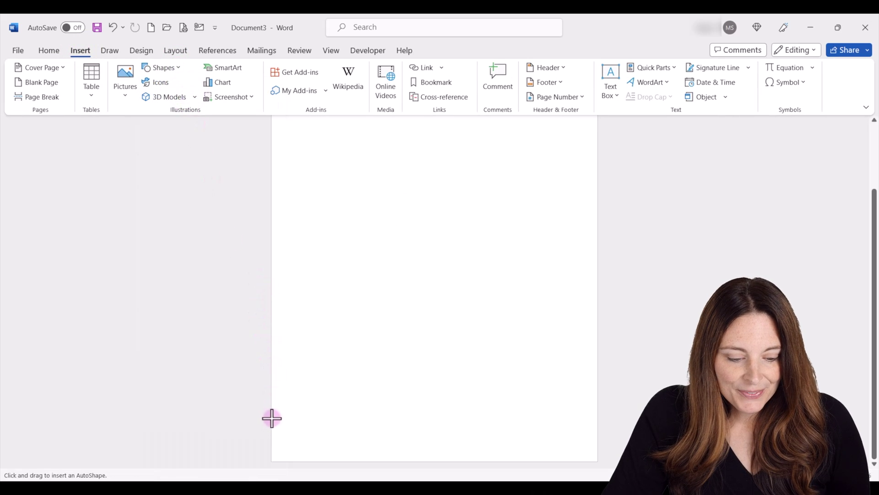
drag(272, 417, 563, 447)
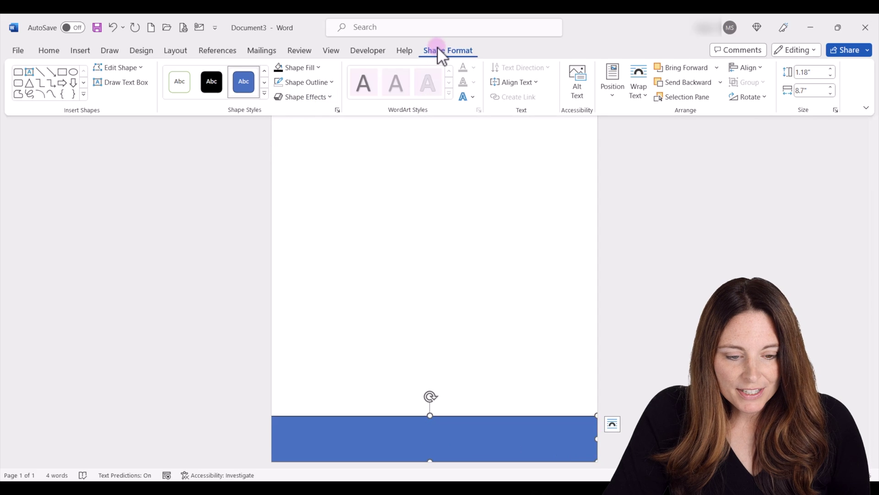
Fill the footer rectangle with black, apply the current outline color, and lower its upper edge slightly
click(279, 68)
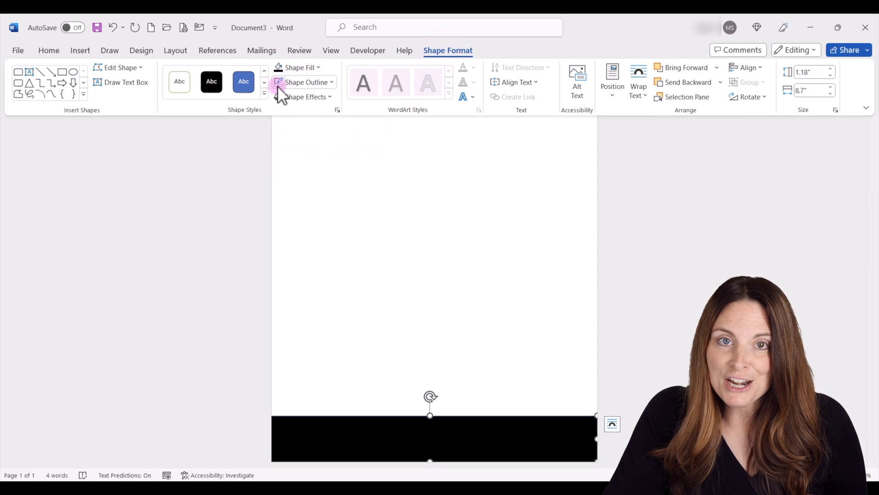
click(279, 83)
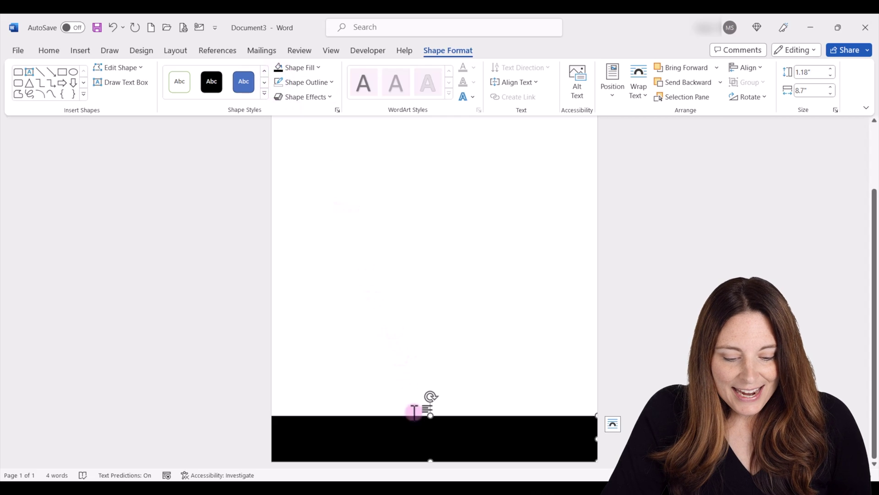
drag(431, 414, 431, 418)
click(459, 379)
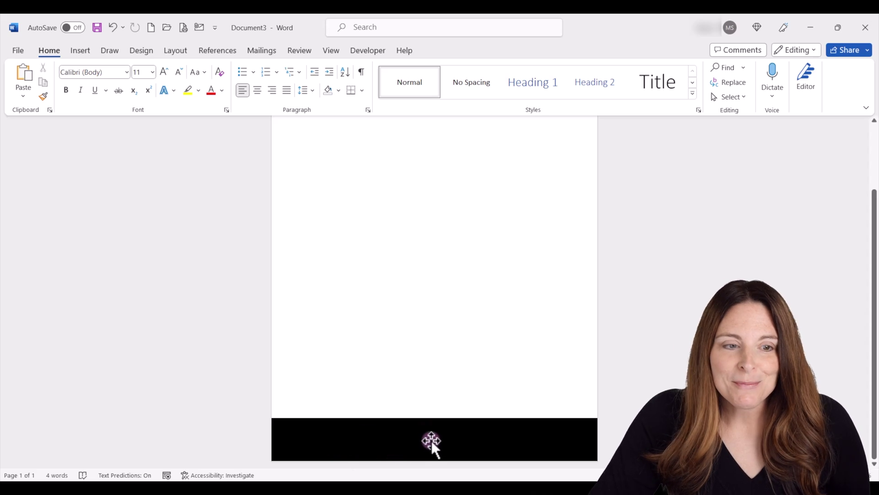
Draw a rectangle with rounded top corners about 3.69" high and 1.29" wide above the footer, and fully round its upper end
click(82, 50)
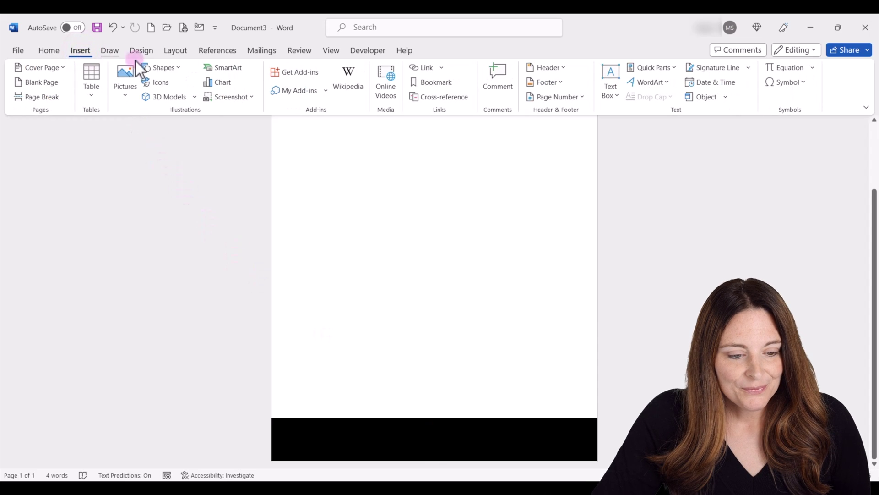
click(174, 69)
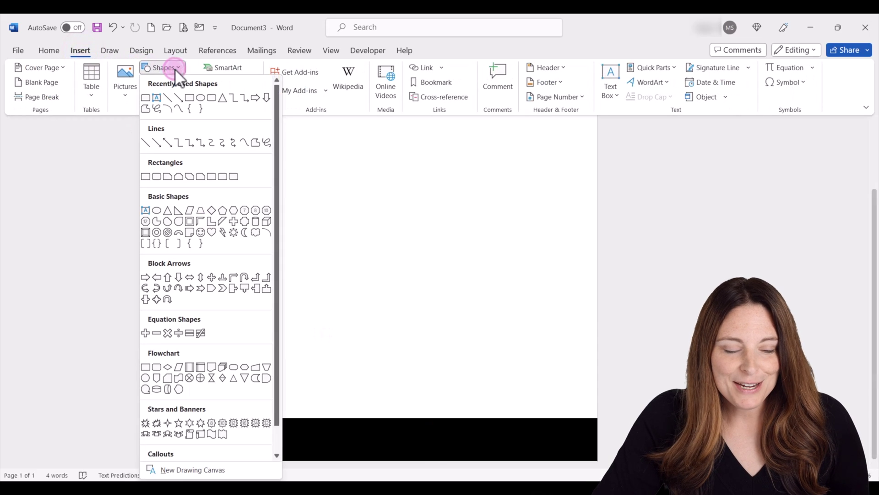
click(222, 177)
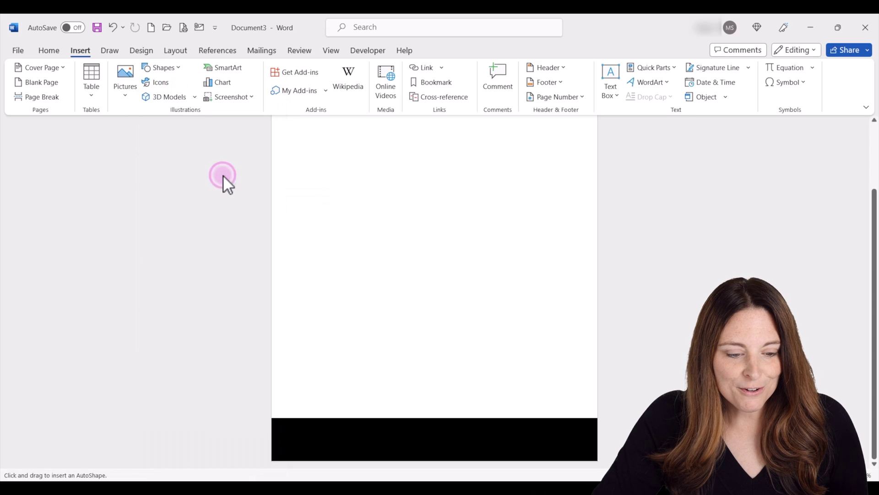
mouse_move(325, 266)
mouse_down()
mouse_move(337, 293)
mouse_move(397, 353)
mouse_move(374, 408)
mouse_up()
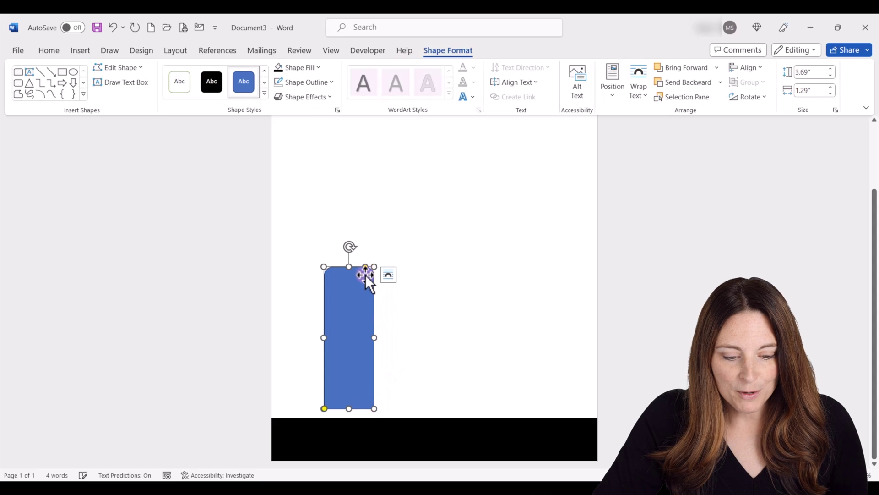
drag(364, 268, 344, 268)
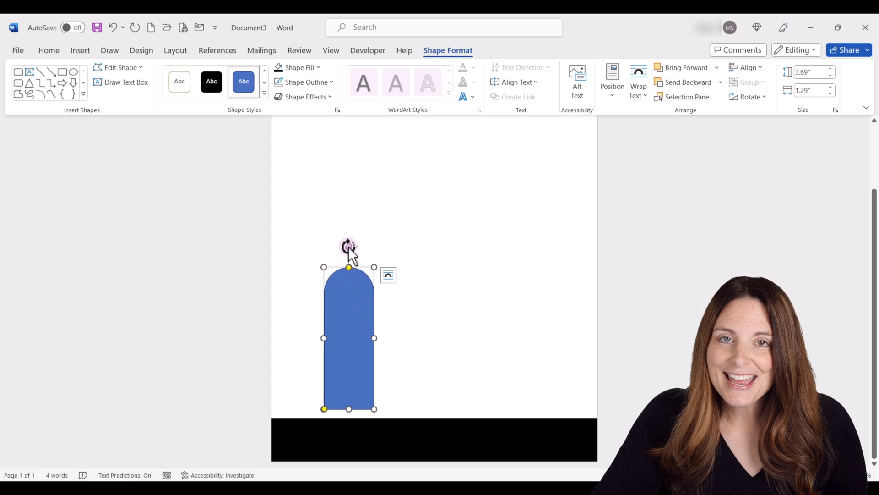
Rotate the rounded shape 90° clockwise, place it over the footer from the page's left edge, and stretch it to about 5.37" by 1.25"
drag(348, 247, 440, 336)
drag(356, 334, 341, 414)
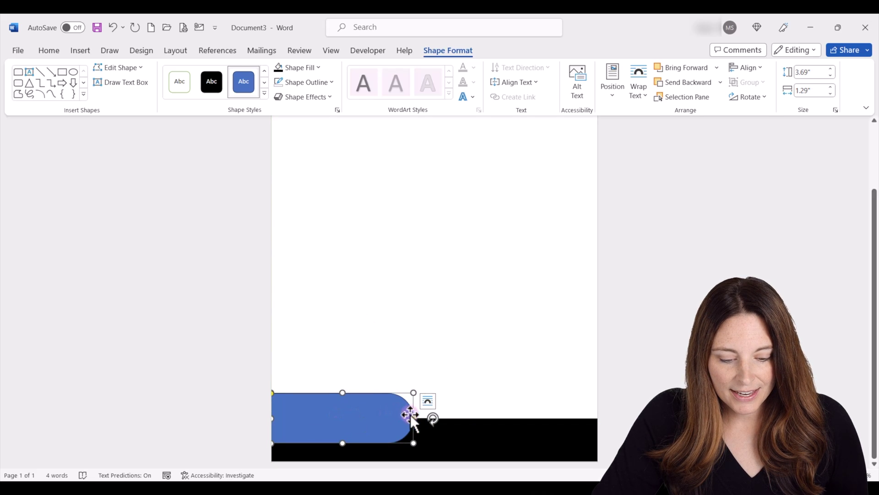
drag(414, 392, 478, 393)
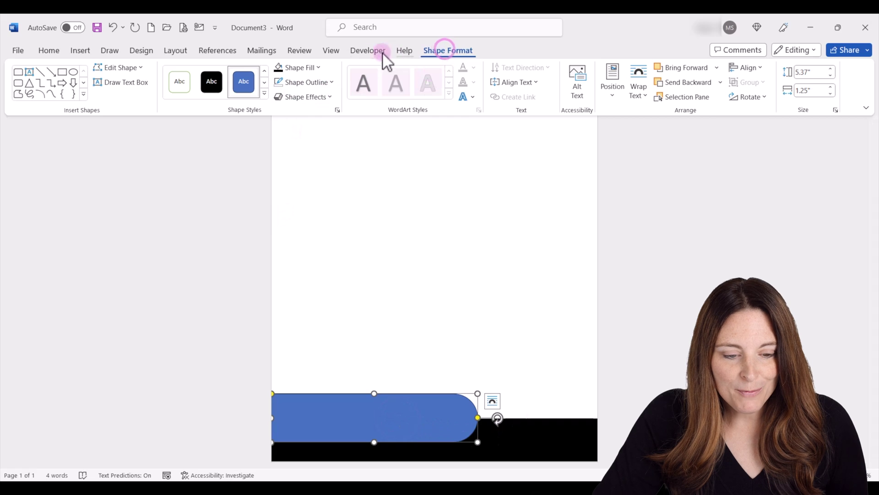
Fill the rounded shape with white so that it cuts a curved notch out of the black footer
click(320, 67)
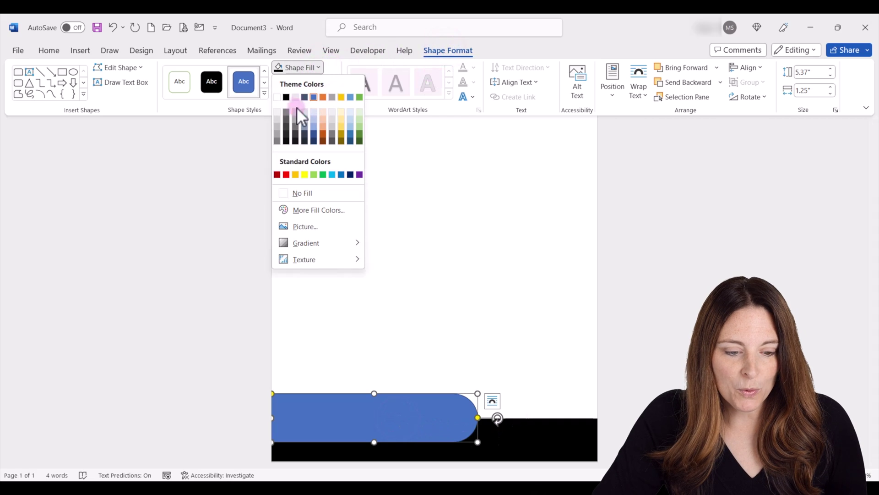
click(277, 96)
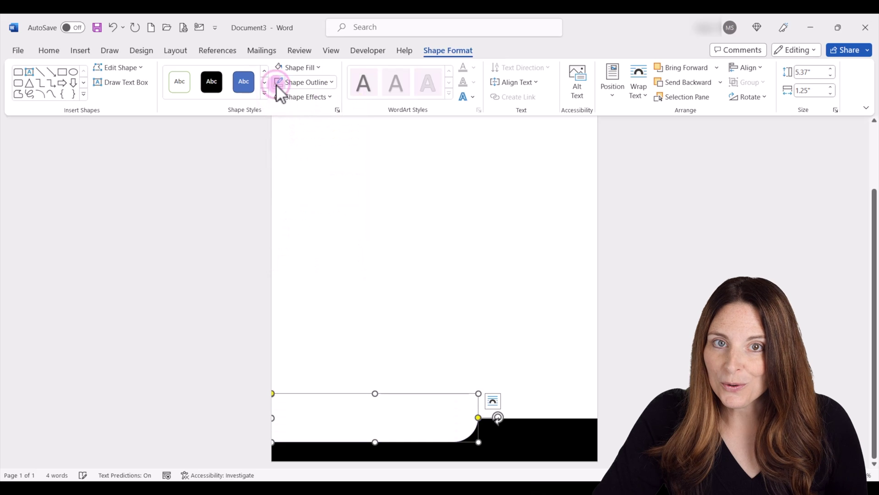
click(407, 340)
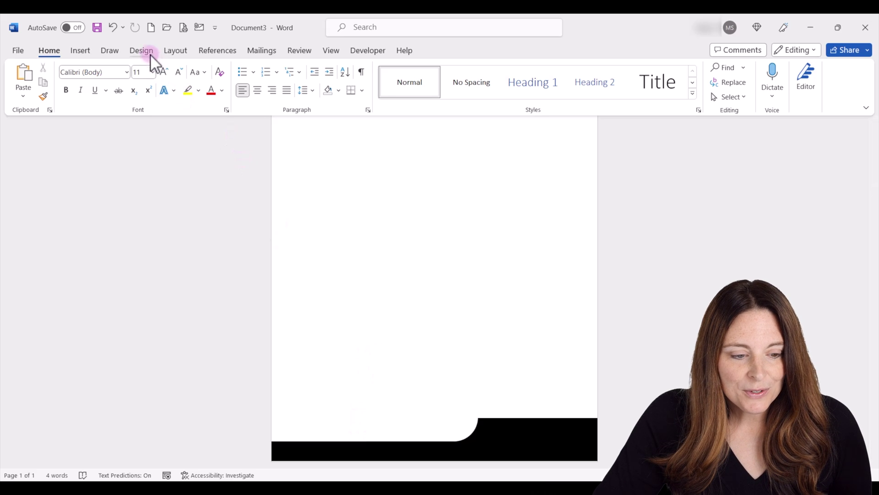
Search the stock icons for "cell phone" and insert the solid phone icon
click(83, 51)
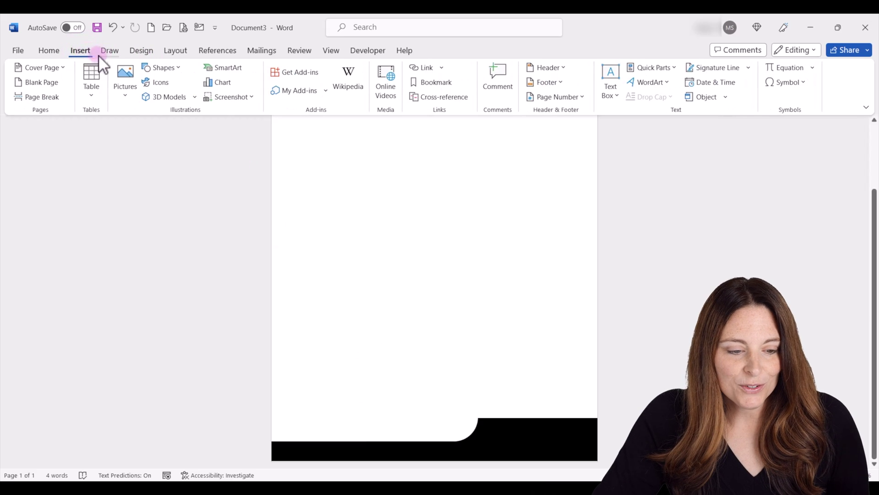
click(162, 83)
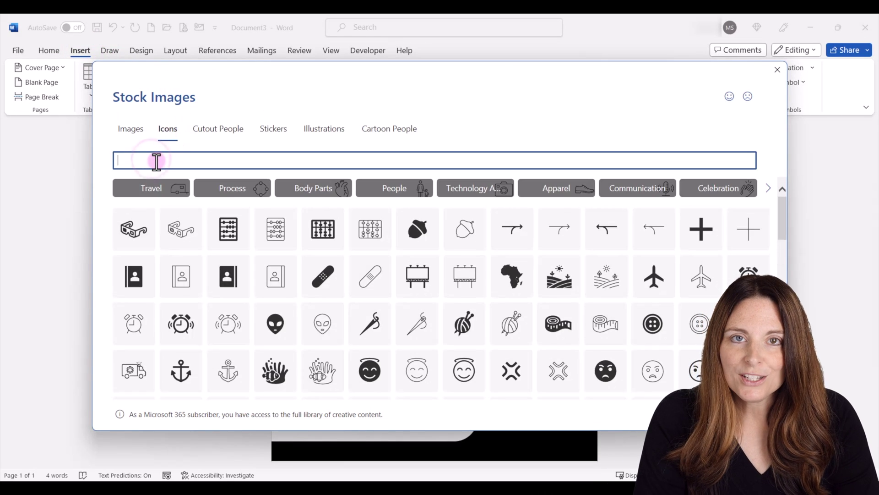
click(156, 161)
text(cell phone)
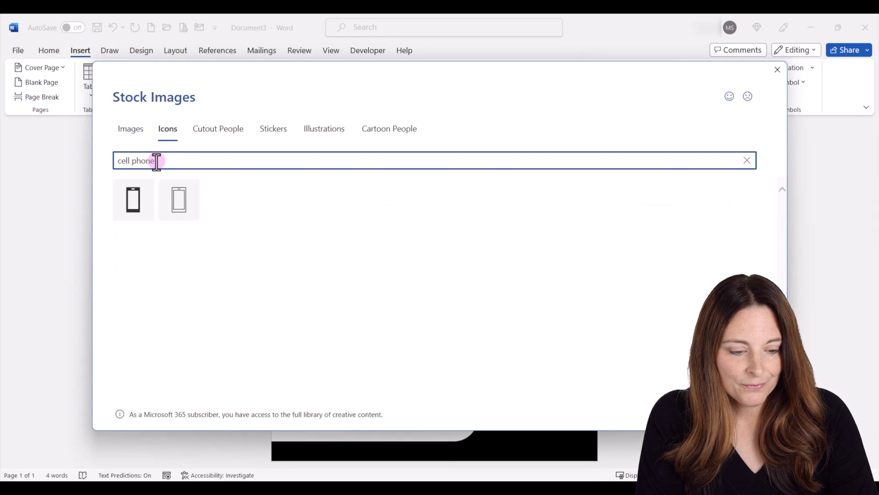
click(137, 212)
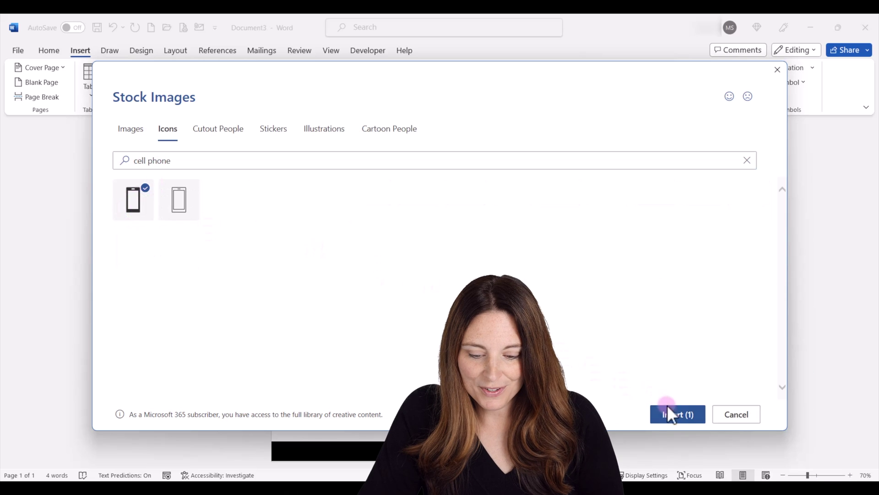
click(676, 415)
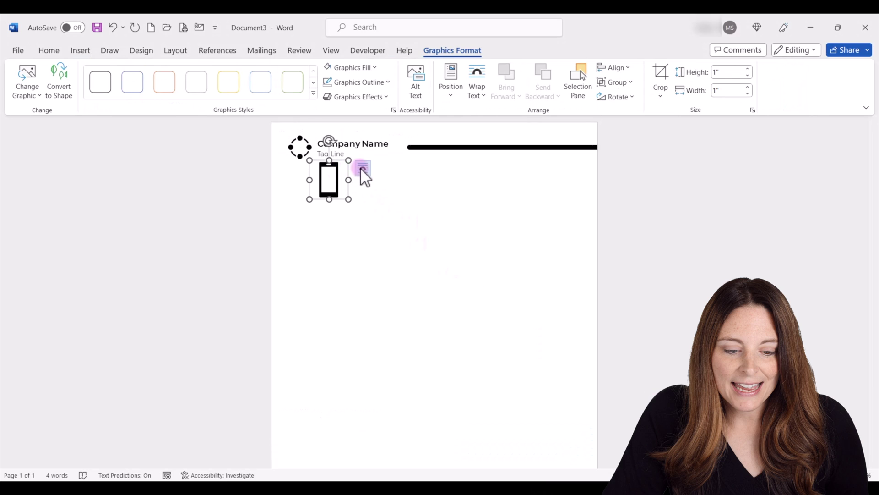
Set the phone icon's text wrapping to In Front of Text
click(362, 168)
click(445, 277)
click(339, 188)
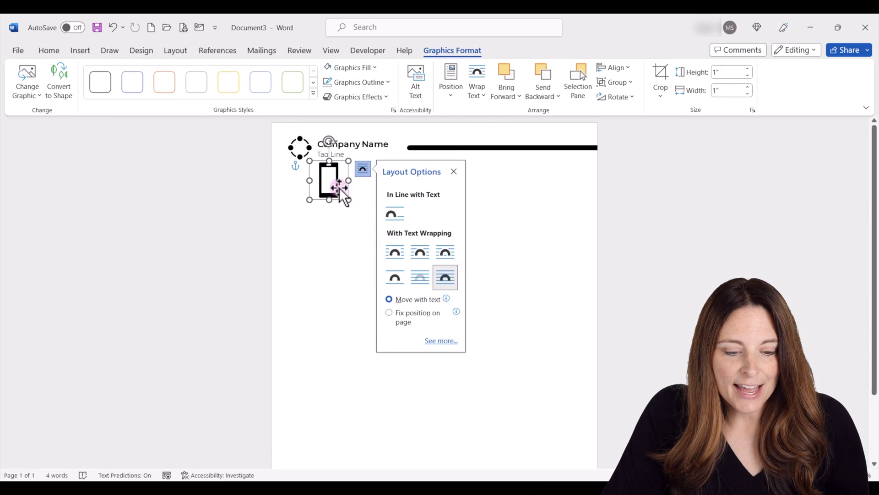
Shrink the phone icon to about 0.57" and place it just above the black footer near the page's left edge
drag(334, 182, 320, 367)
scroll(320, 366, down, 3)
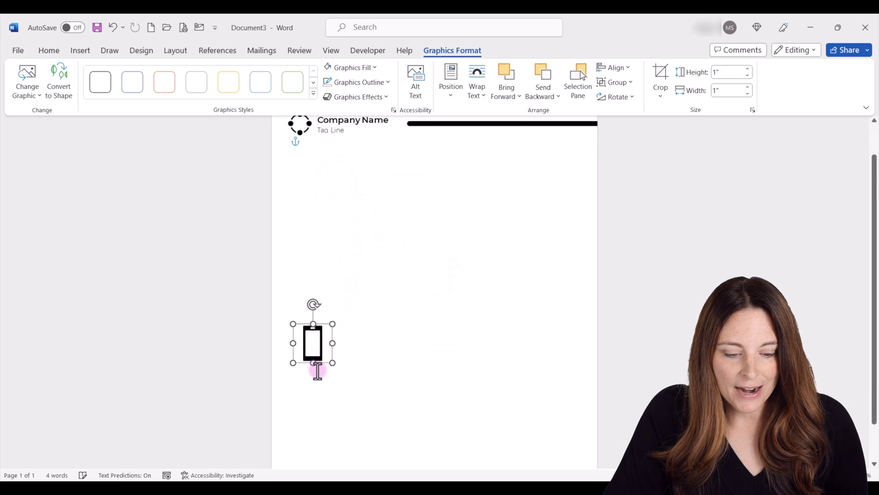
drag(330, 292, 308, 335)
drag(298, 369, 298, 446)
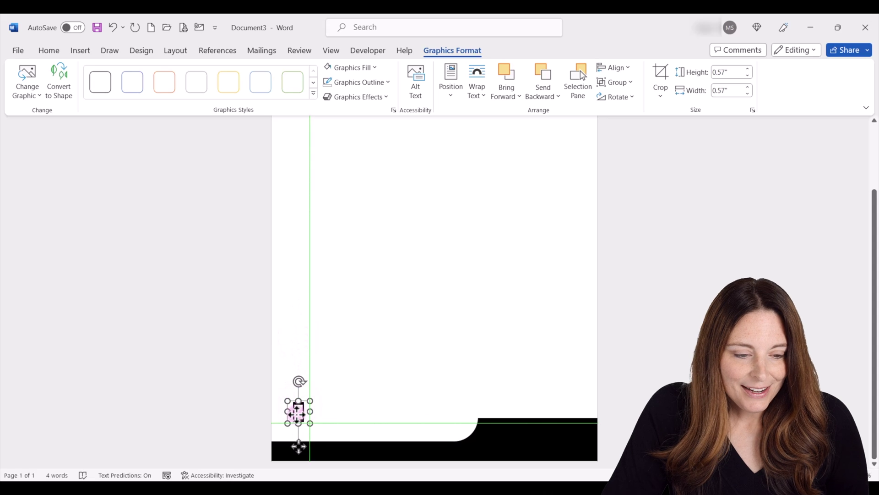
drag(296, 413, 296, 413)
Search the stock icons for "email" and insert the solid open envelope icon with the @ sign
click(81, 49)
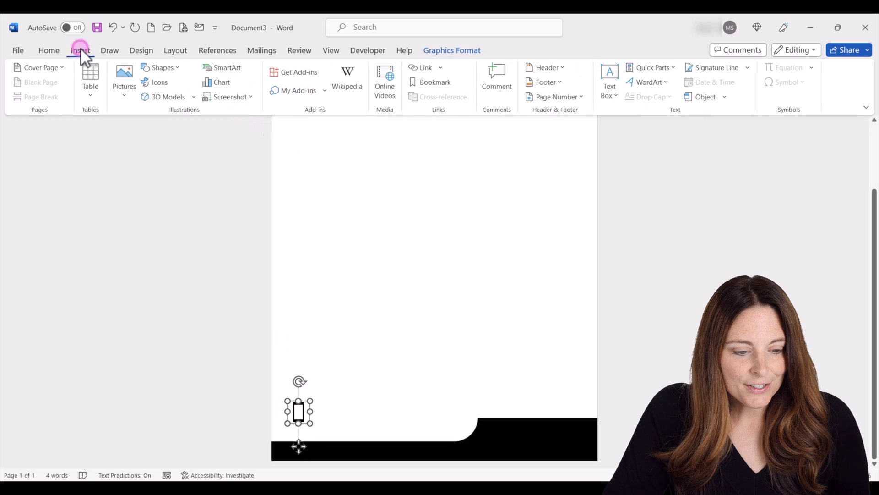
click(160, 82)
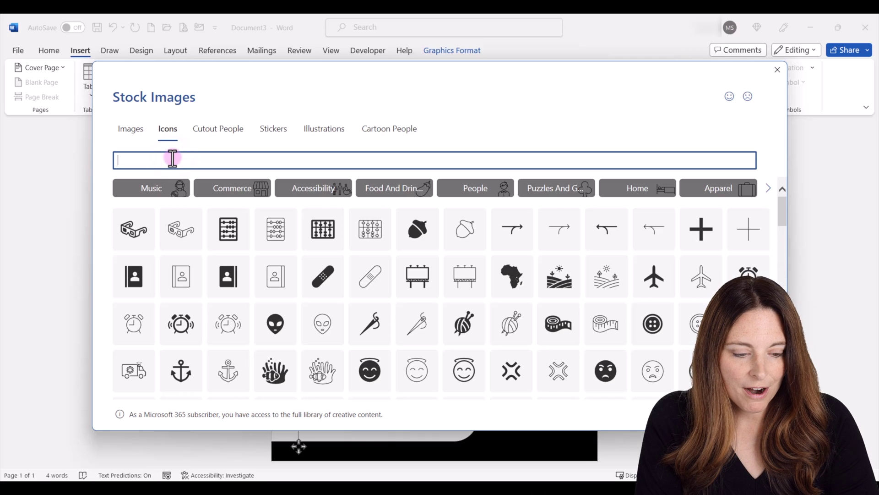
text(email all)
key(BackSpace)
key(BackSpace)
key(BackSpace)
key(BackSpace)
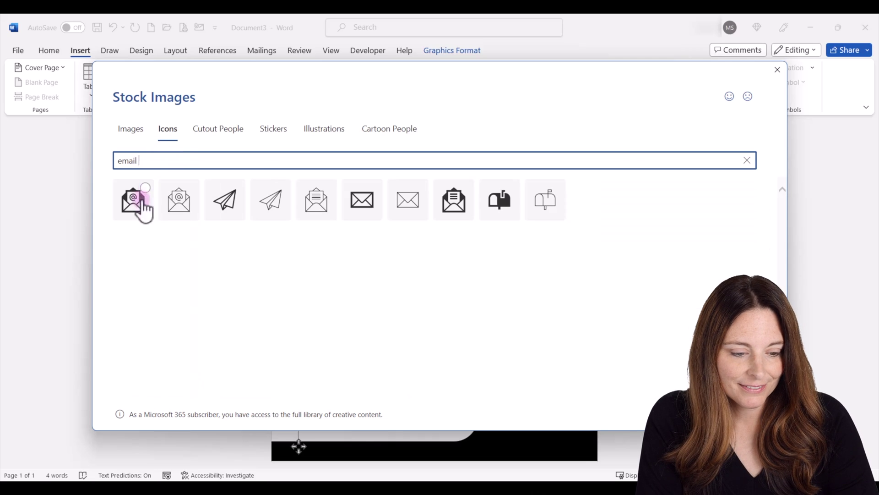
click(134, 207)
click(674, 414)
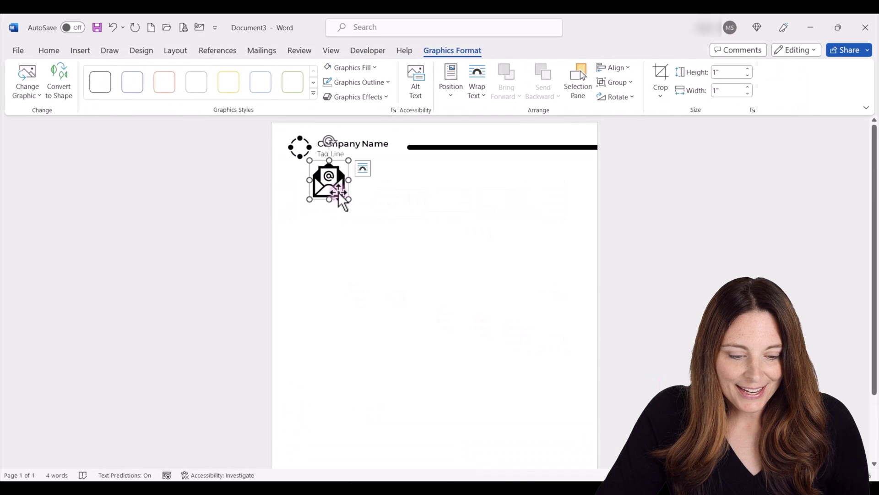
Set the envelope icon to In Front of Text, shrink it to about 0.48", and place it to the right of the phone icon
right_click(326, 181)
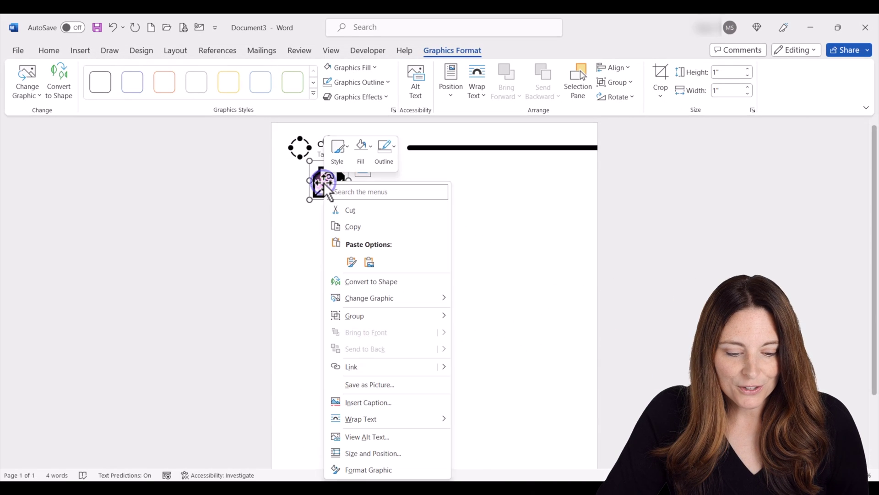
mouse_move(390, 419)
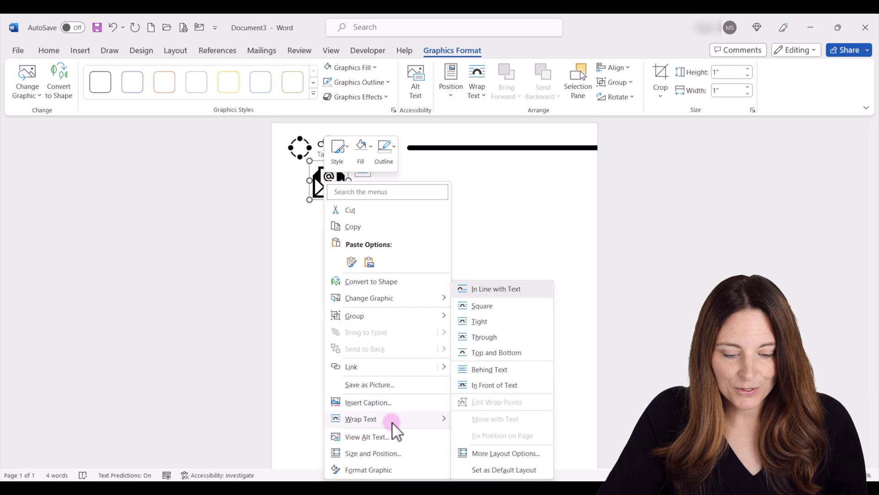
click(494, 385)
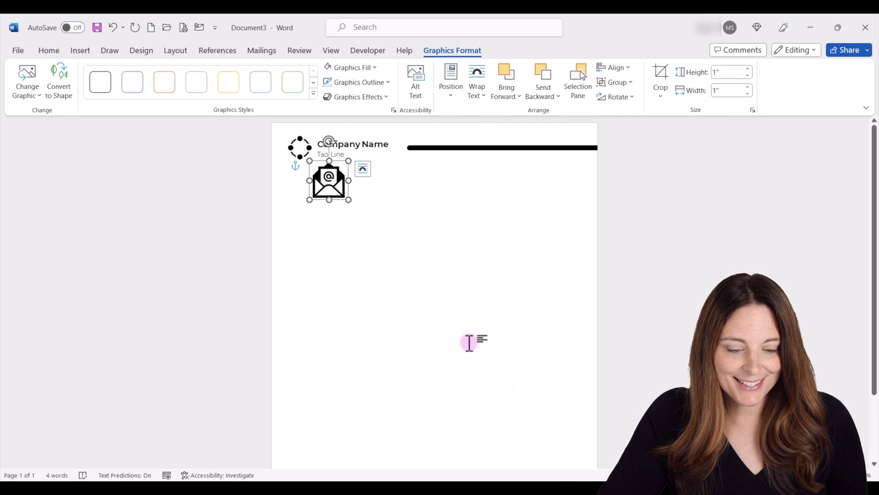
drag(349, 200, 359, 419)
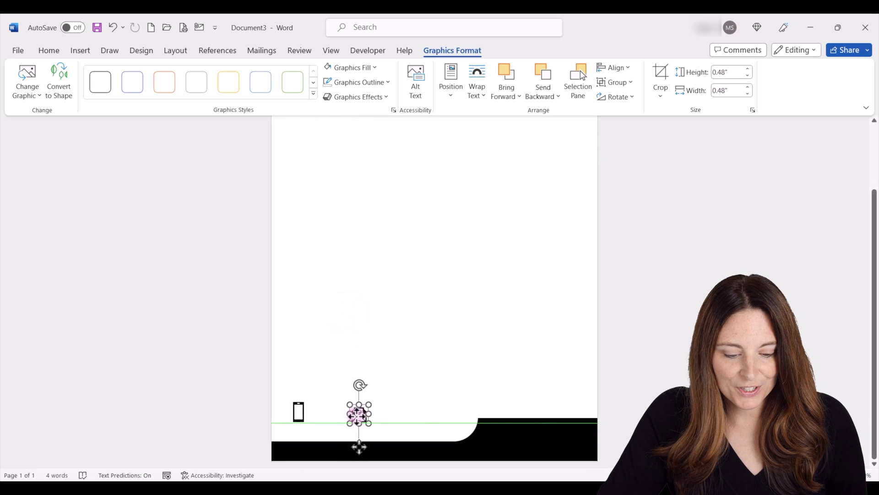
click(380, 277)
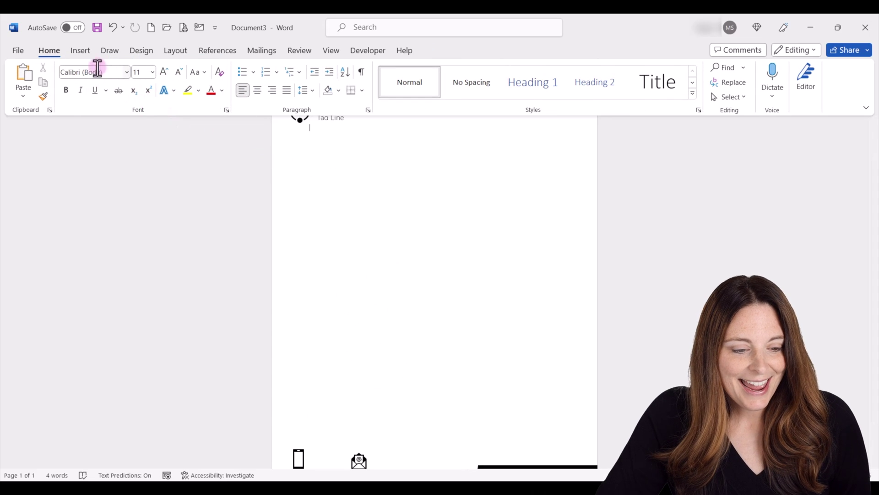
Search the stock icons for "website" and insert the solid laptop icon with the globe
click(81, 51)
click(163, 83)
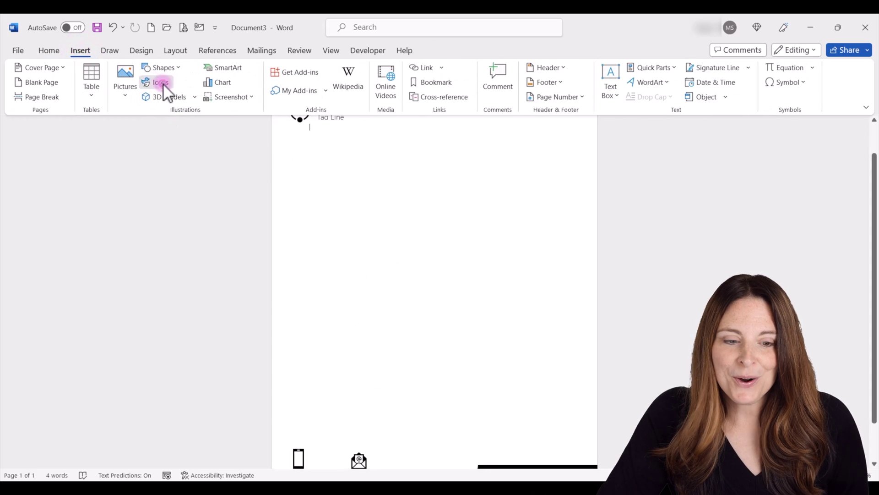
text(website)
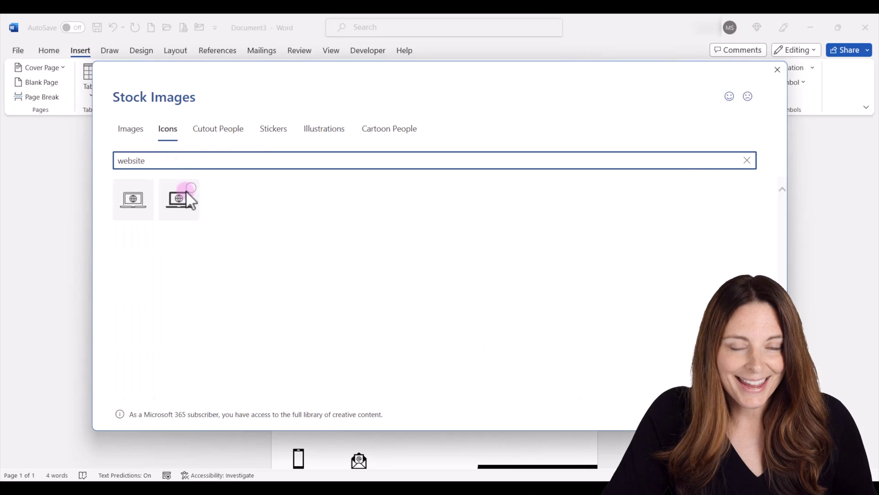
click(674, 414)
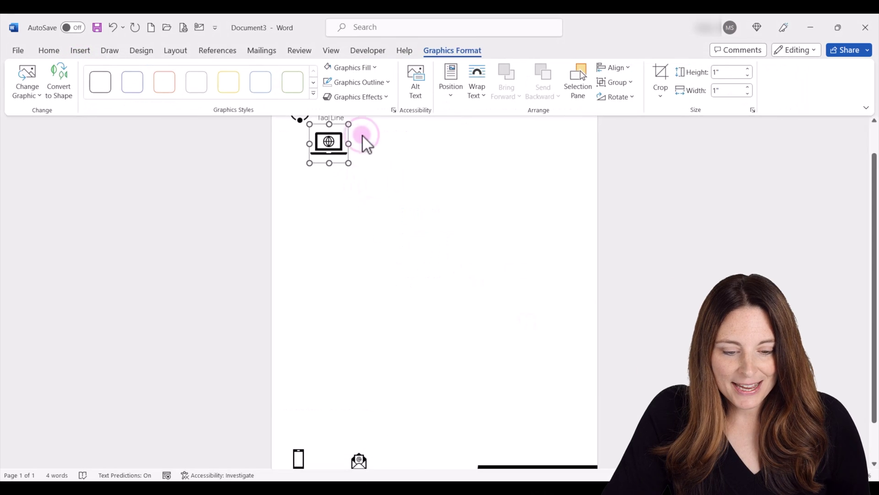
Set the laptop icon to In Front of Text, shrink it, and place it to the right of the envelope icon
click(363, 132)
click(445, 240)
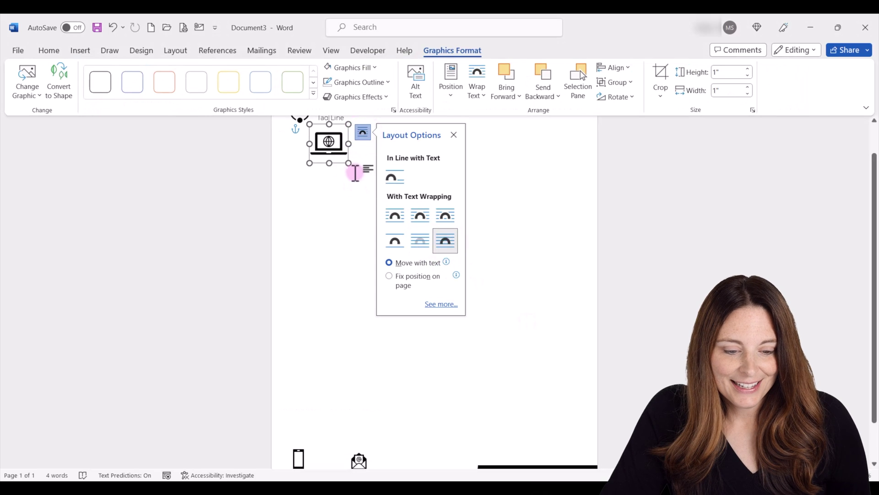
drag(348, 162, 417, 414)
click(403, 368)
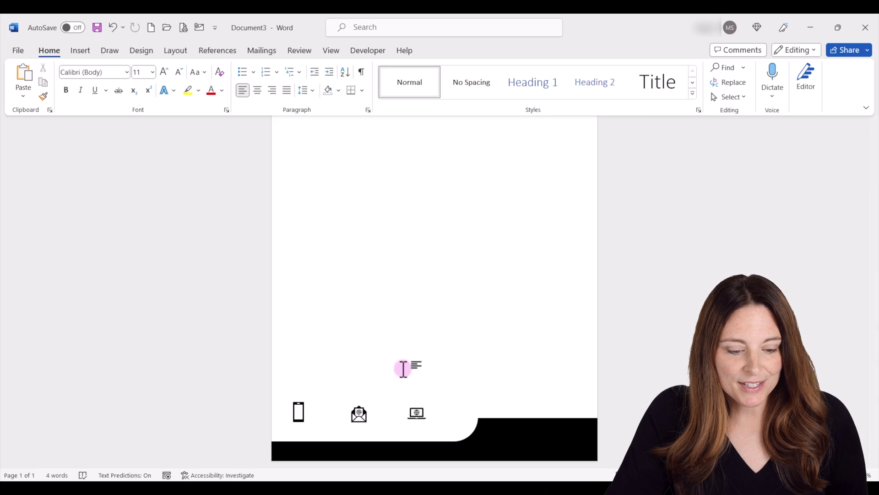
Shrink the envelope icon slightly to about 0.42" and check its size
click(370, 413)
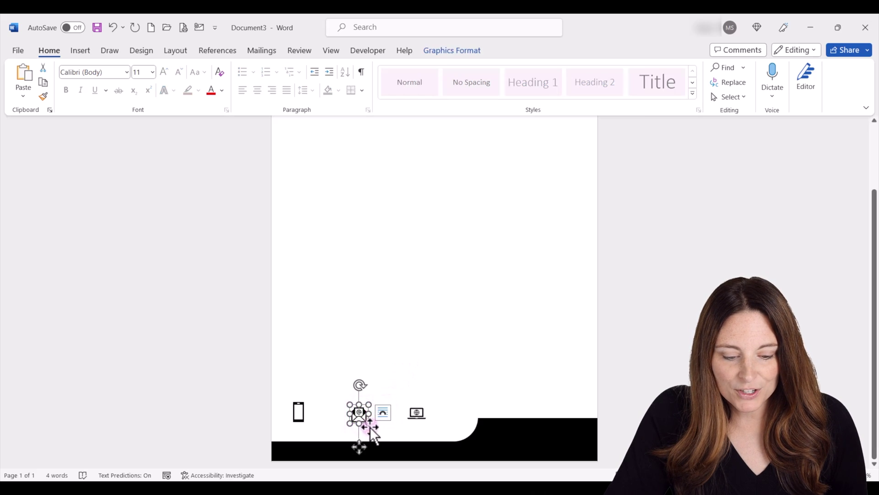
drag(369, 425, 361, 416)
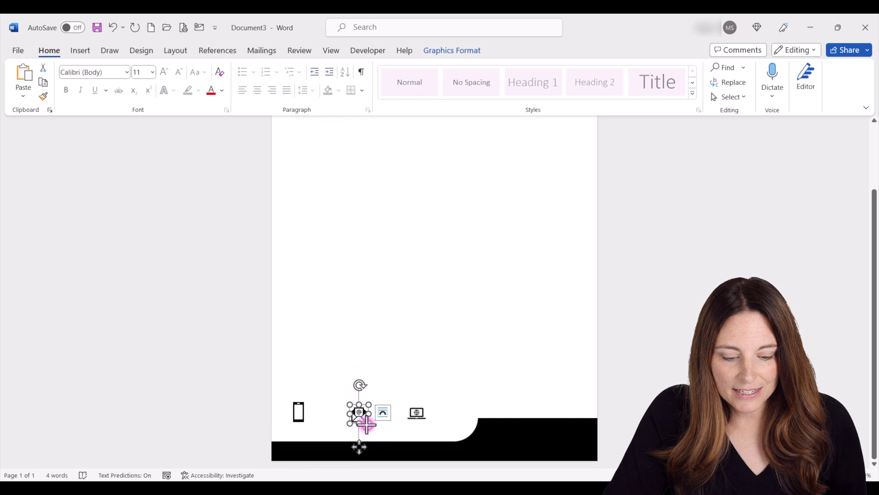
drag(366, 425, 366, 410)
click(370, 375)
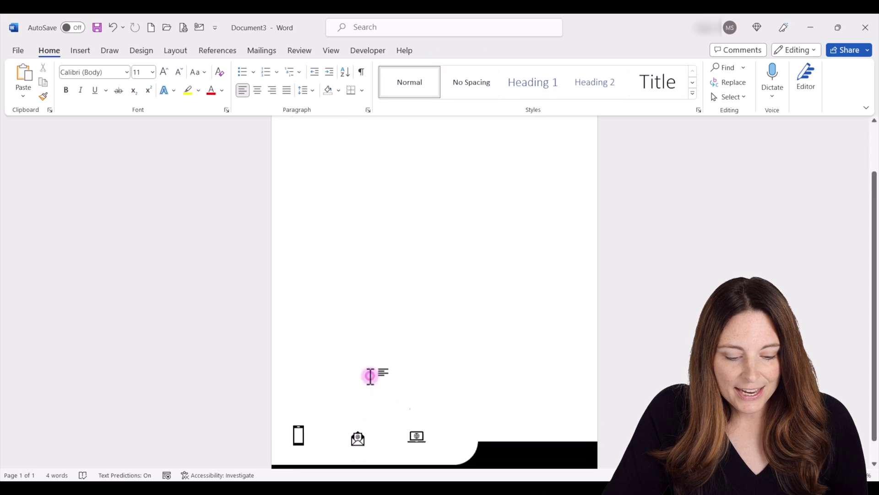
scroll(365, 422, down, 2)
click(360, 414)
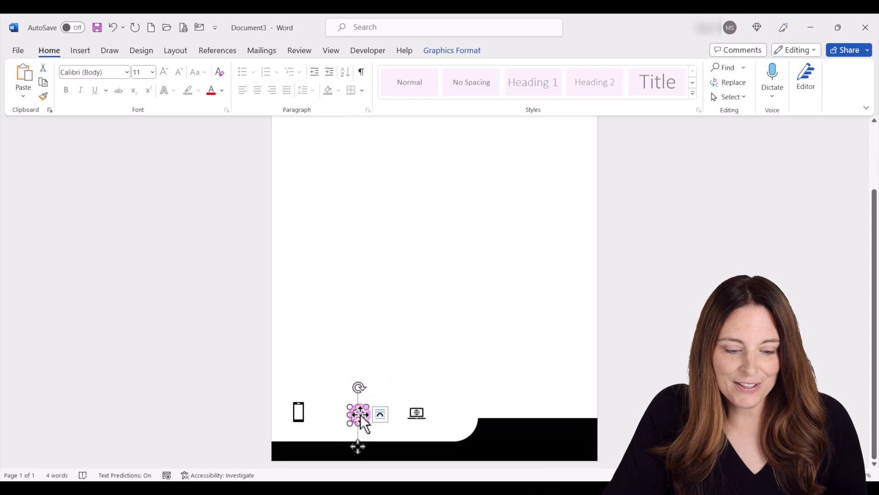
click(445, 53)
click(446, 51)
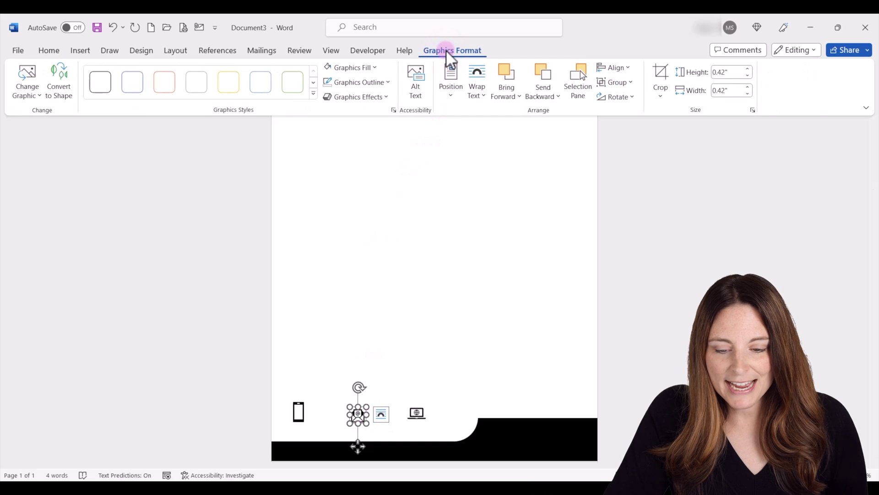
click(719, 73)
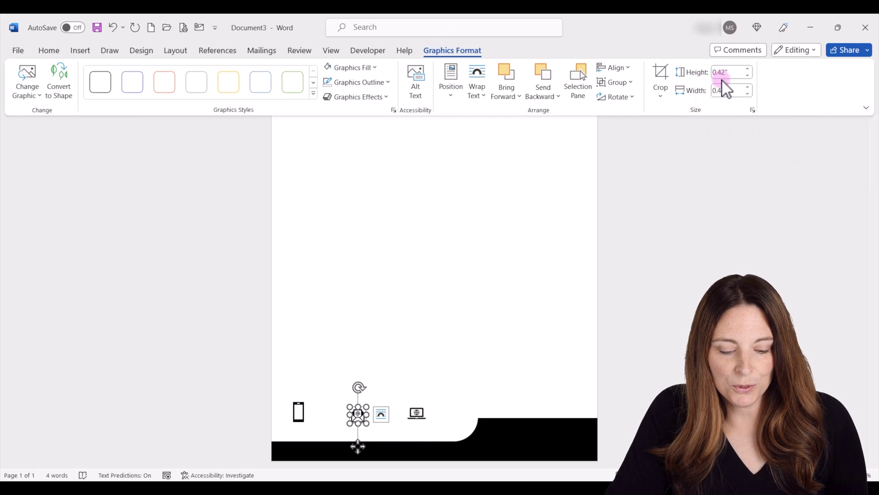
Set the phone icon's height to 0.42"
click(309, 405)
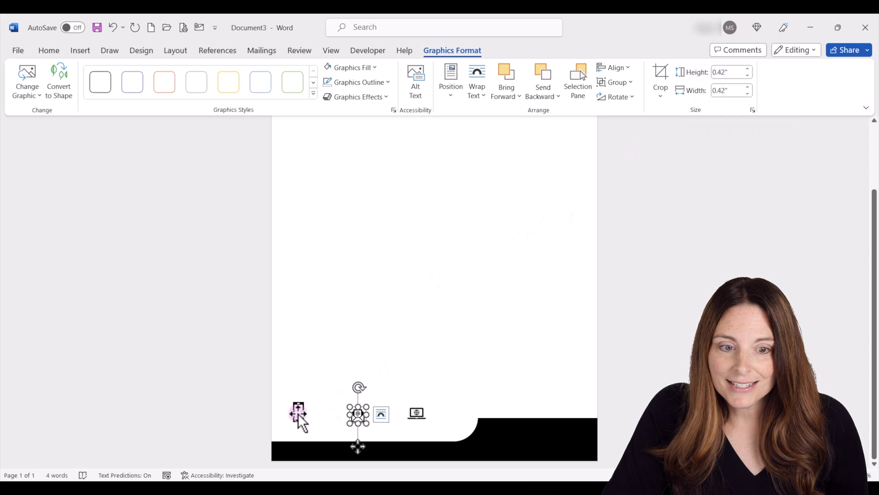
click(726, 91)
click(721, 71)
double_click(724, 73)
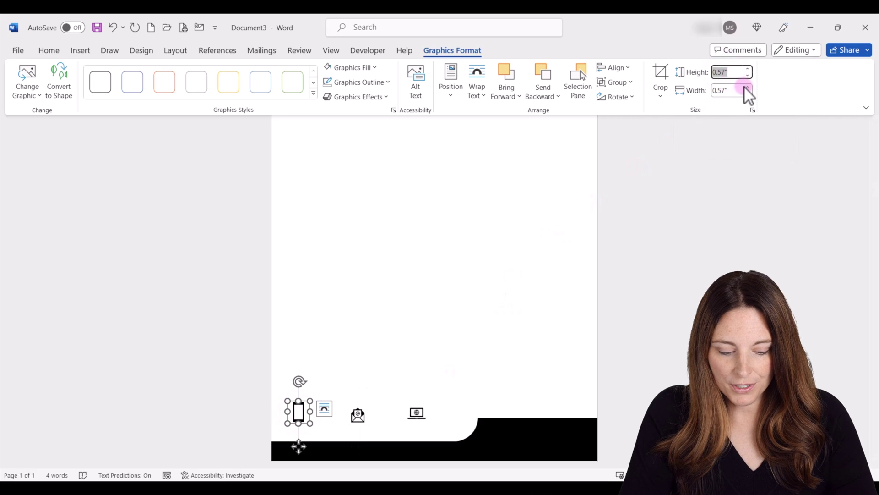
text(0.42)
key(Return)
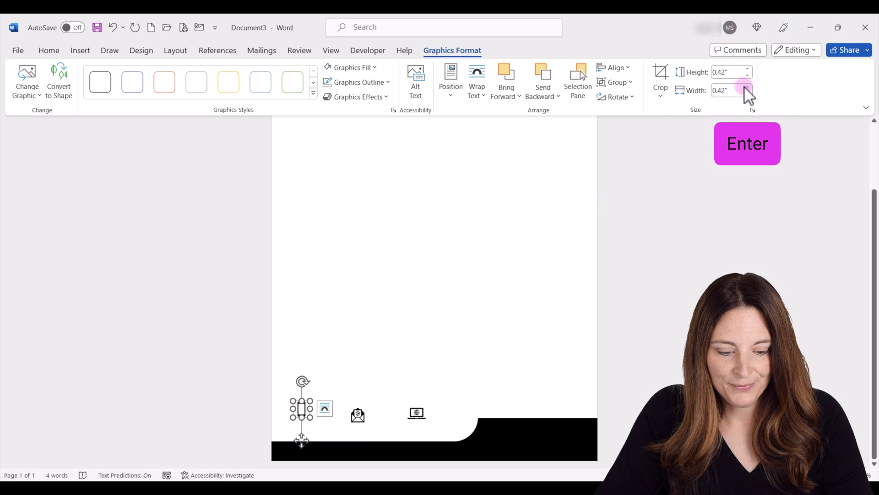
Set the laptop icon's height to 0.42"
click(416, 412)
click(722, 73)
double_click(715, 73)
text(0.42)
key(Return)
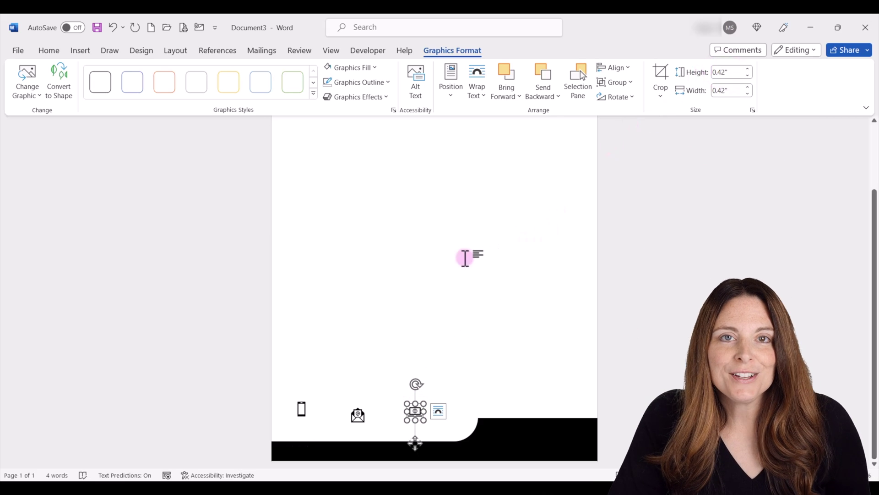
Move the phone icon down and left, close to the page edge and just above the black footer
click(302, 411)
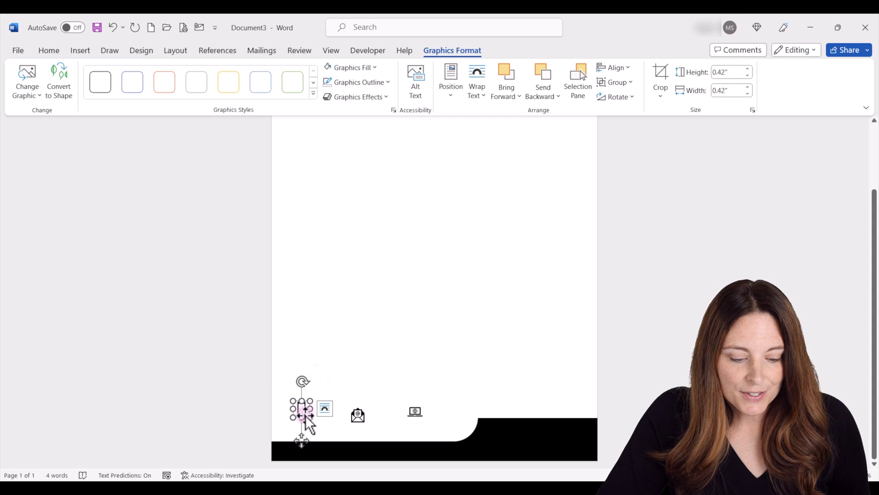
drag(304, 412, 288, 422)
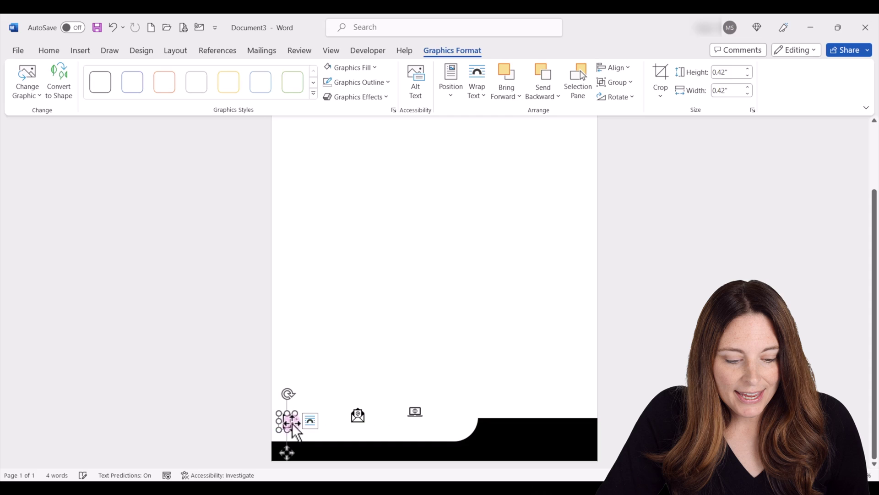
click(314, 383)
Draw a text box about 0.32" by 1.18" to the right of the phone icon and enter the company's phone number
click(80, 50)
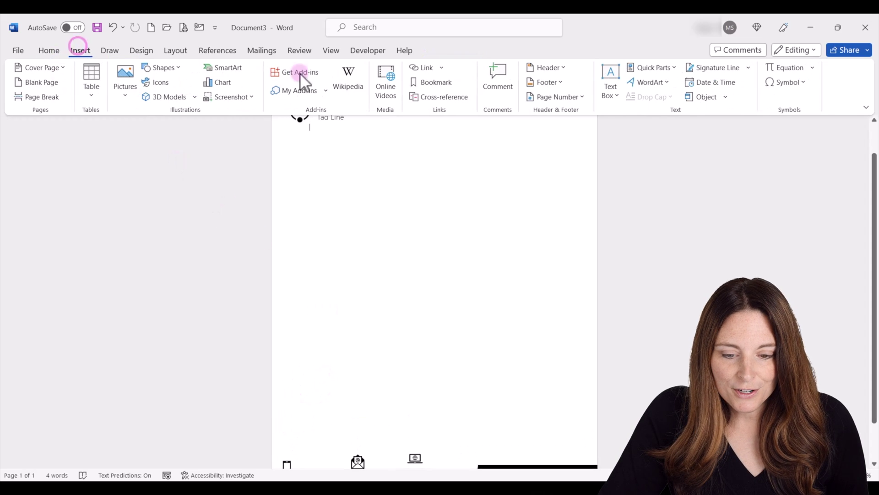
click(613, 95)
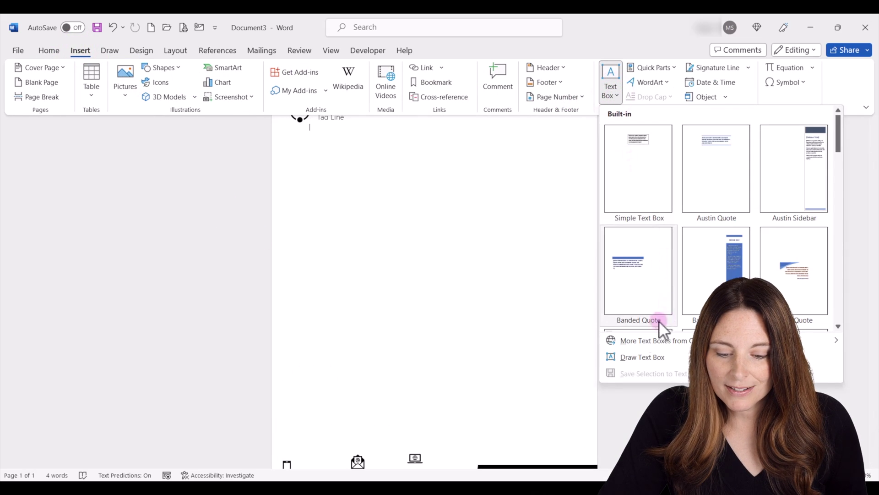
click(641, 356)
scroll(389, 293, down, 2)
drag(299, 416, 345, 429)
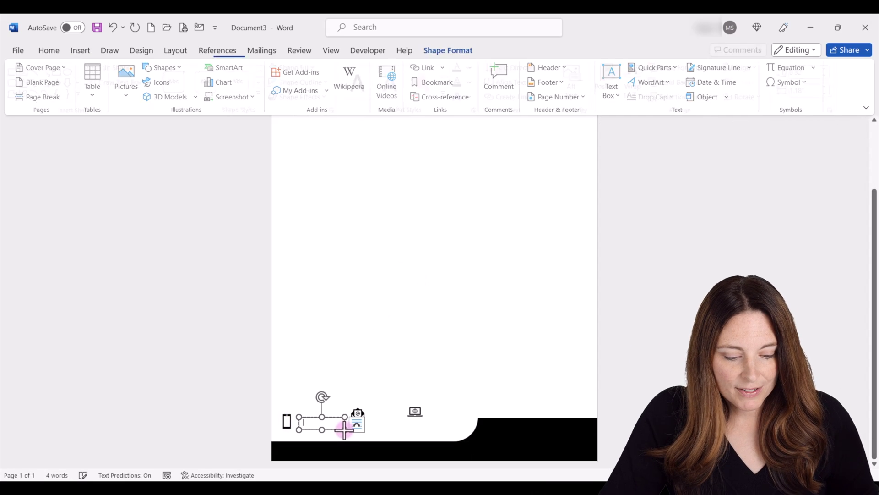
text((555) 543-1234)
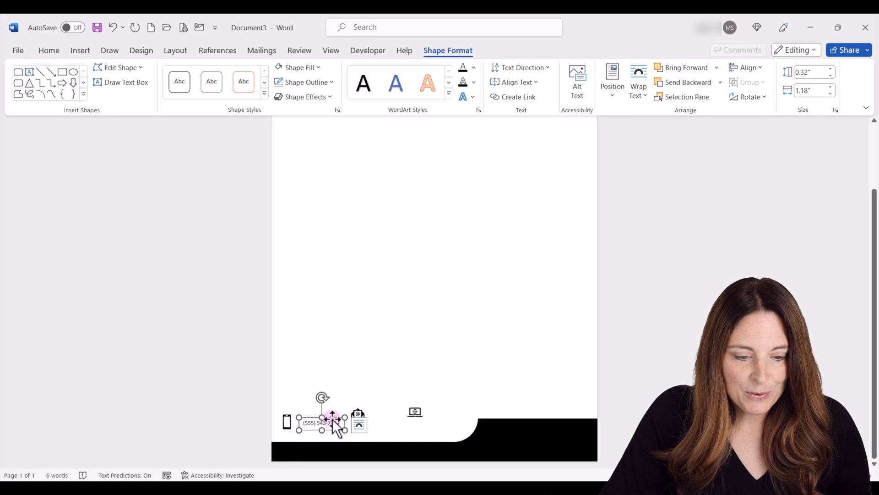
Remove the phone number text box's outline and move it closer to the phone icon
click(330, 416)
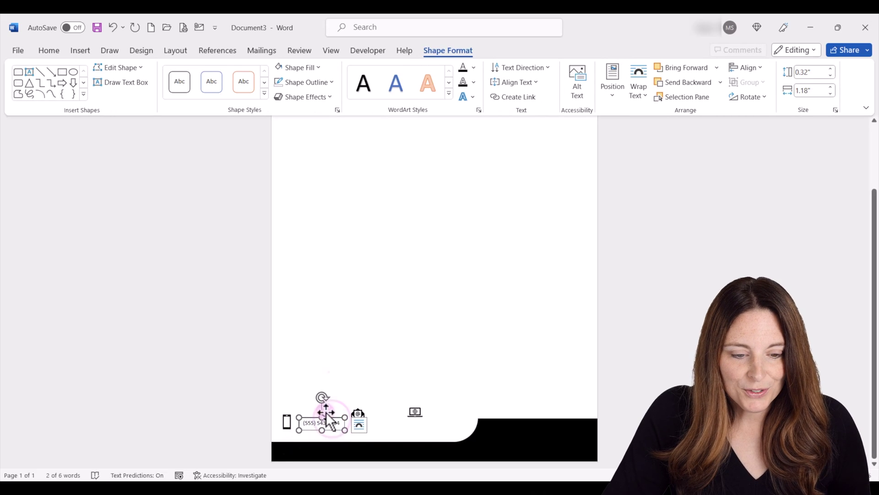
click(282, 82)
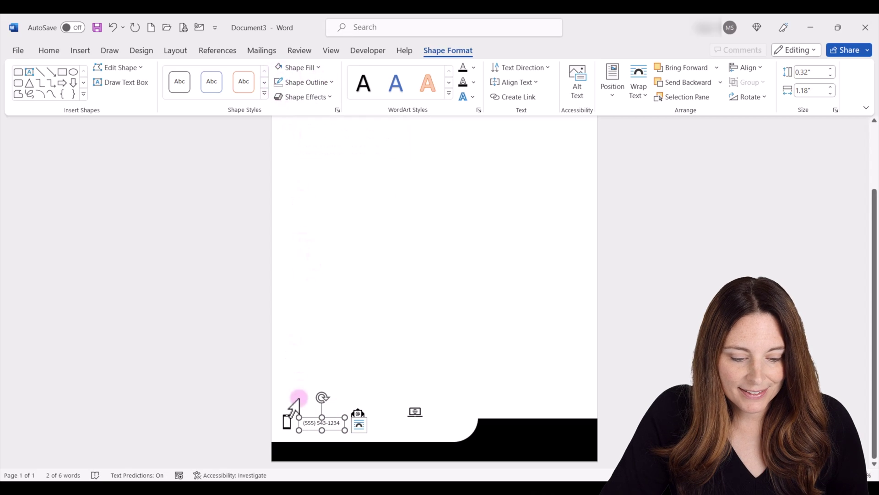
drag(314, 418, 307, 416)
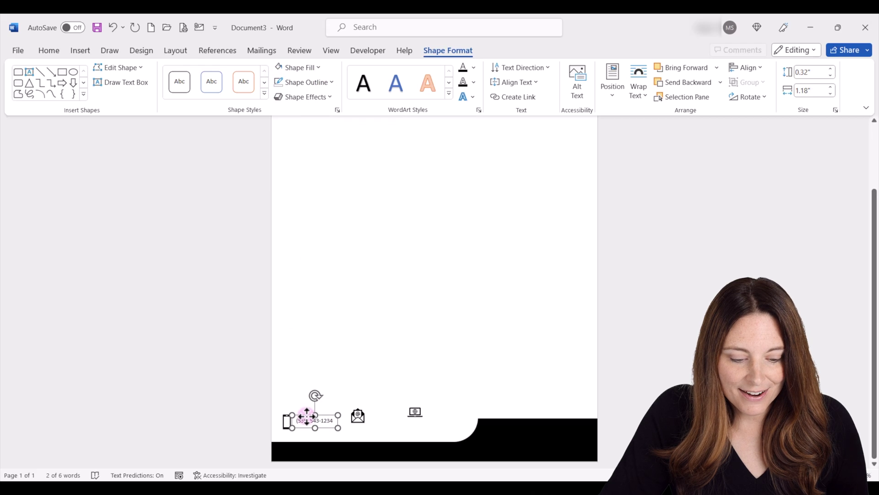
click(303, 385)
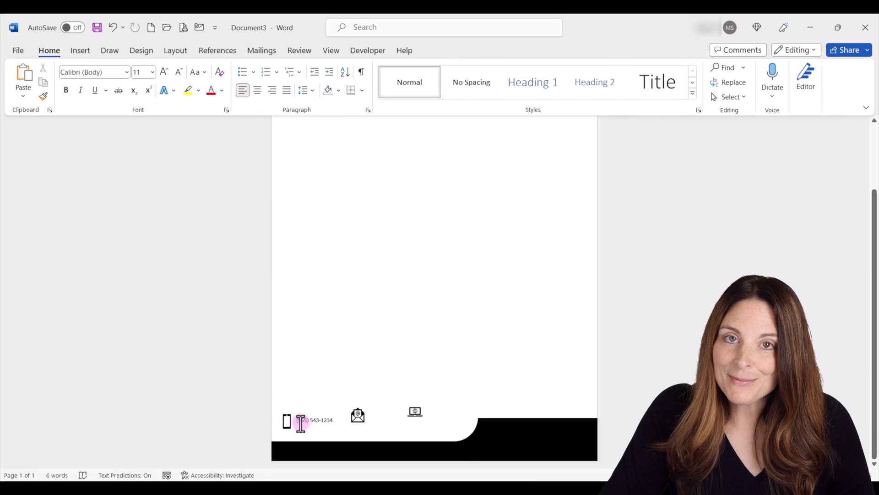
Align the phone icon and the phone number text box with each other using Align Middle
click(301, 420)
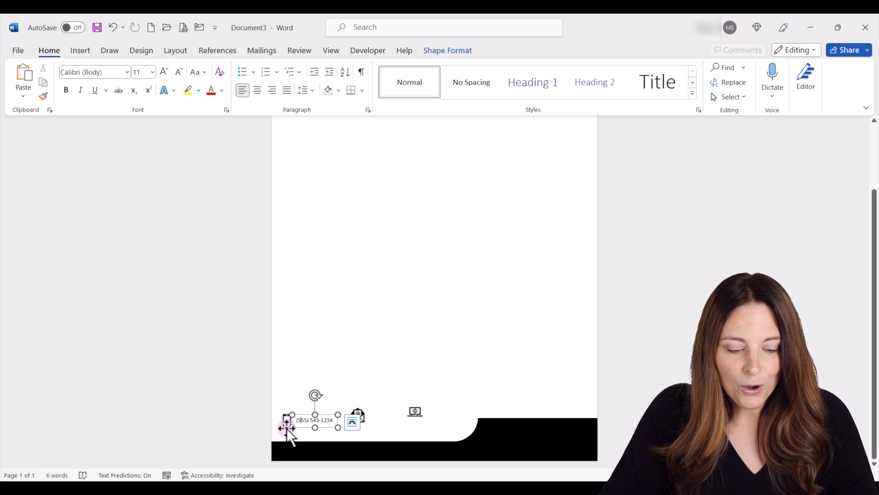
shift+click(287, 427)
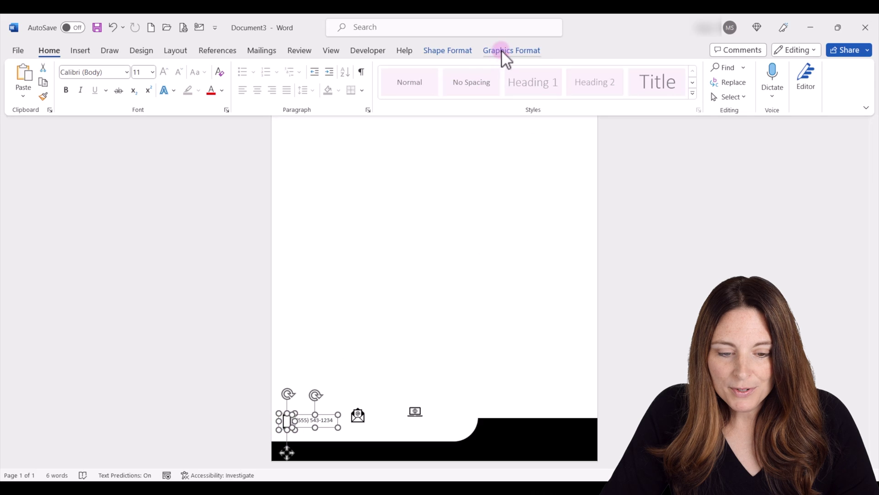
click(454, 51)
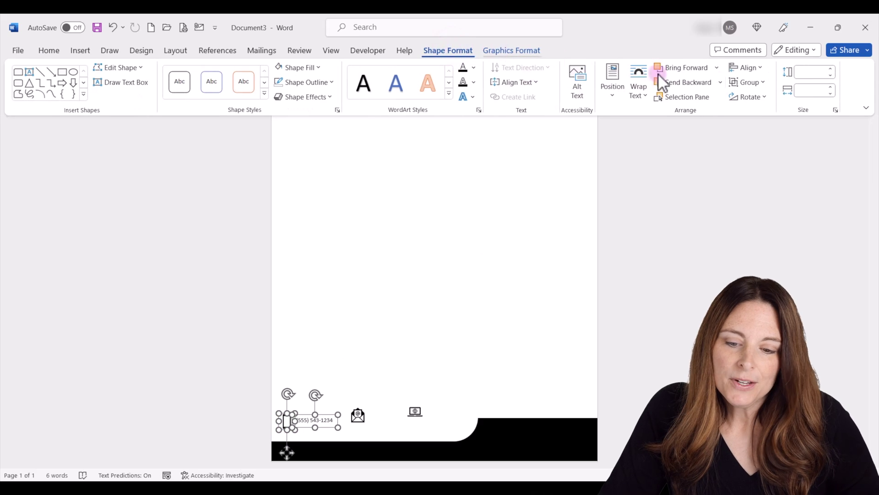
click(763, 67)
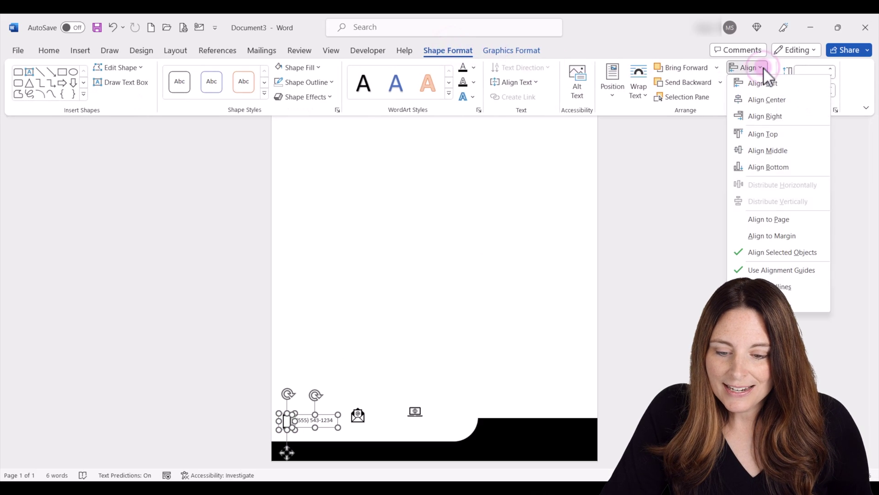
click(781, 152)
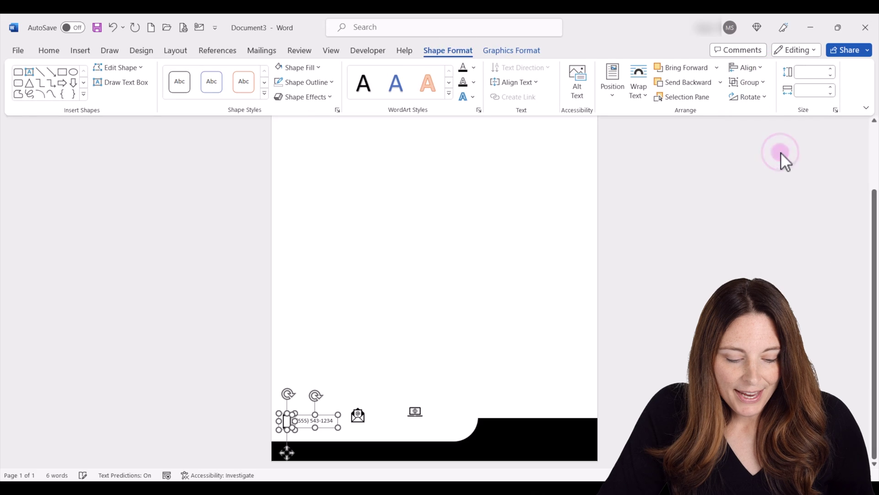
Group the phone icon with the phone number text box
click(321, 419)
right_click(323, 419)
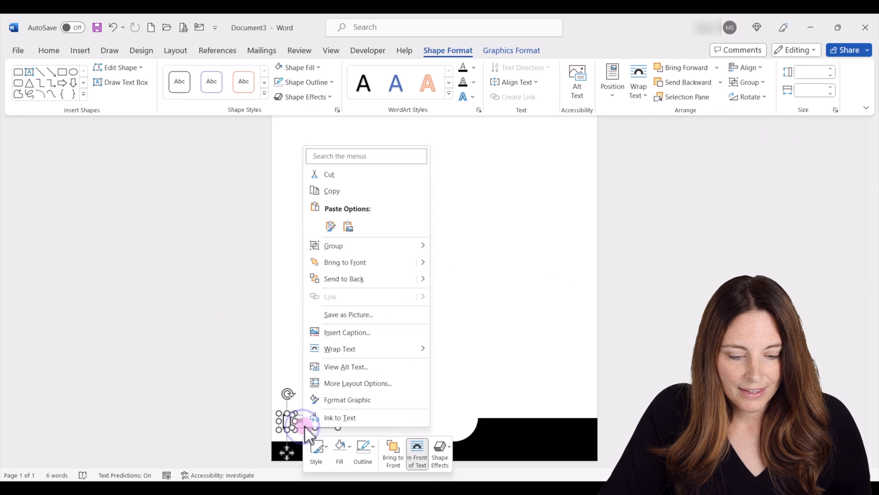
mouse_move(372, 247)
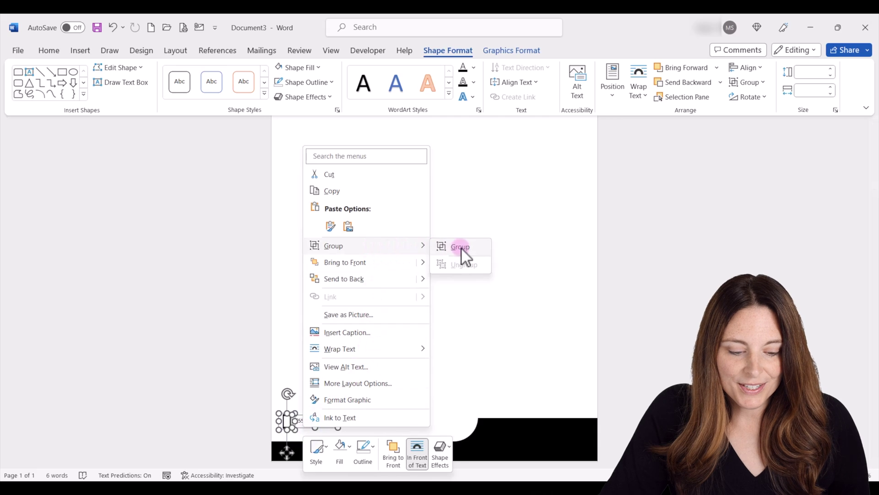
click(460, 248)
click(363, 434)
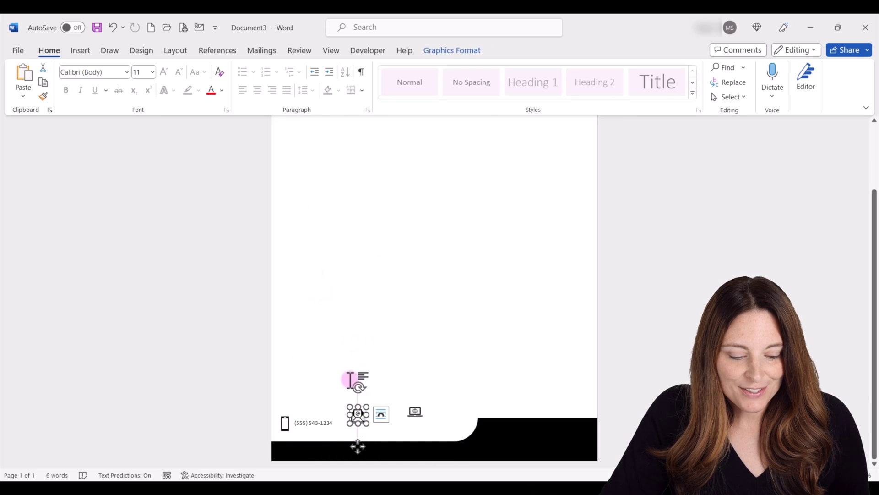
Draw a text box about 0.37" by 1.42" to the right of the envelope icon, enter the contact's email address, and remove its outline
click(339, 383)
click(79, 45)
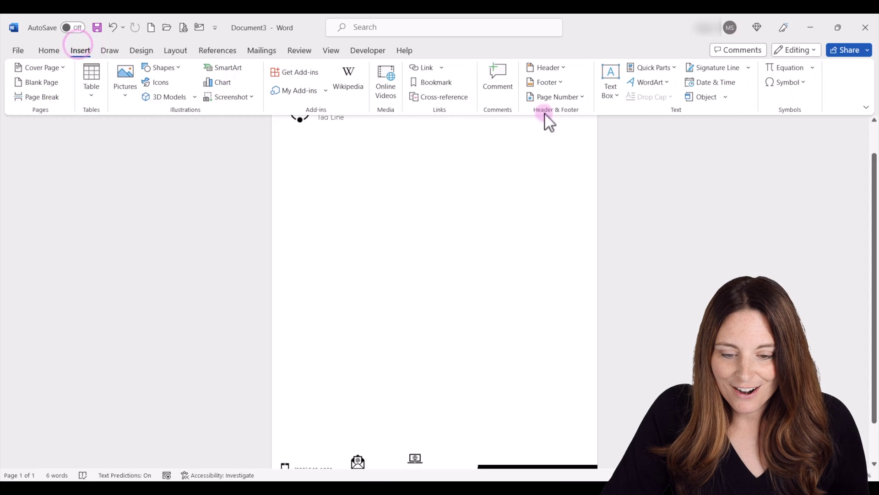
click(613, 95)
click(641, 357)
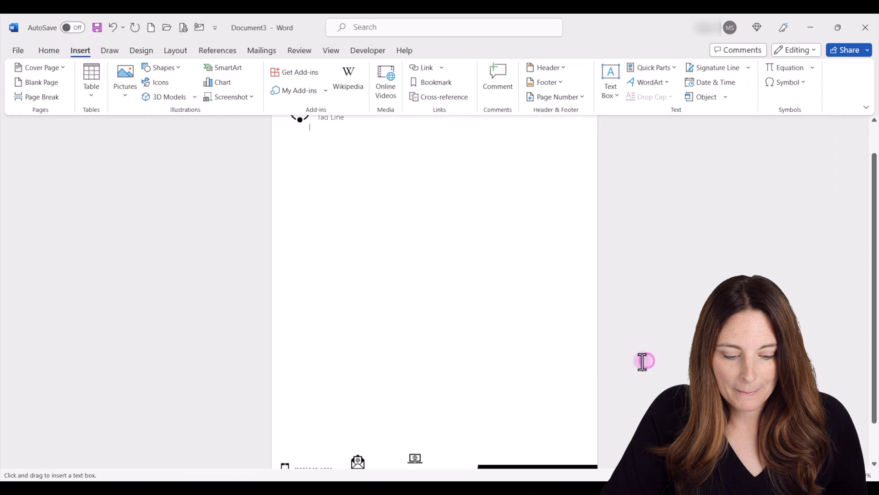
scroll(436, 348, down, 1)
scroll(437, 348, down, 1)
mouse_move(368, 412)
mouse_down()
mouse_move(382, 426)
mouse_move(423, 426)
mouse_move(377, 412)
mouse_up()
key(ctrl+v)
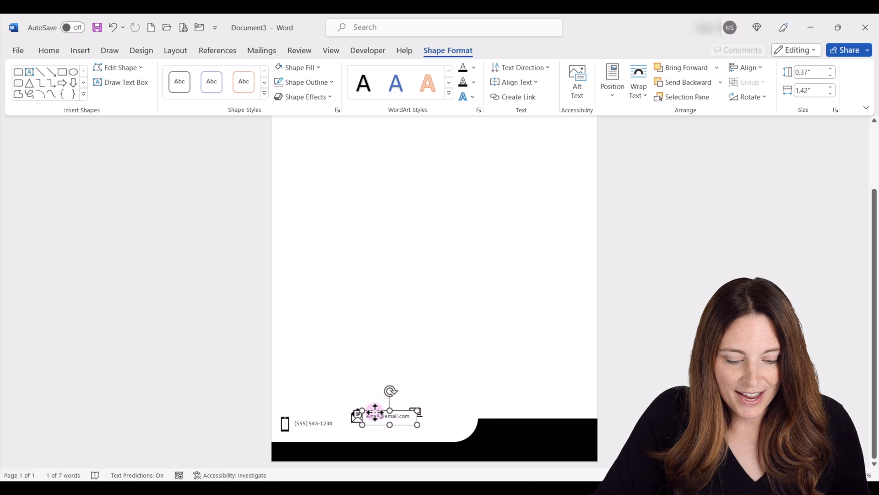
click(279, 82)
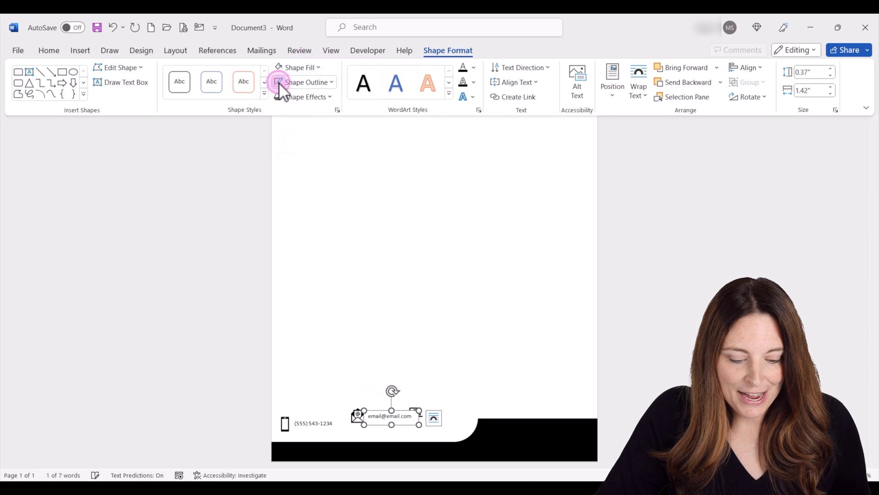
Align the envelope icon and email text box with Align Middle, and move the pair down and left beside the phone number
shift+click(356, 417)
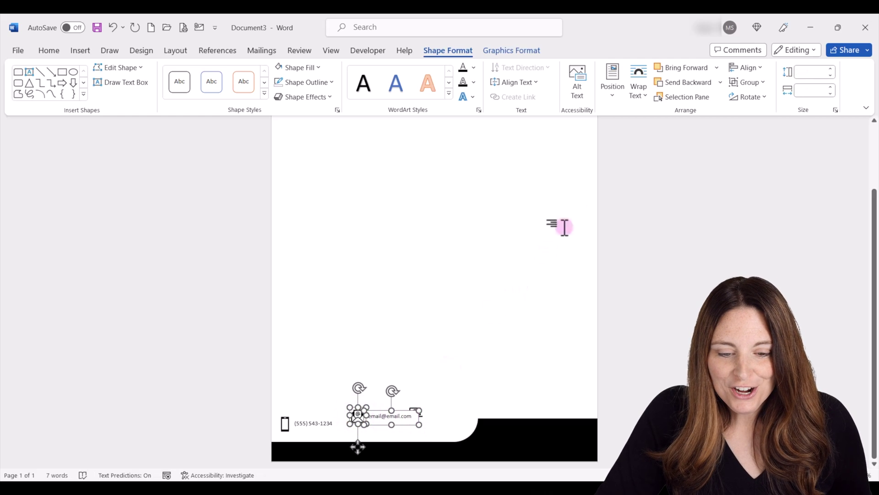
click(745, 72)
click(786, 153)
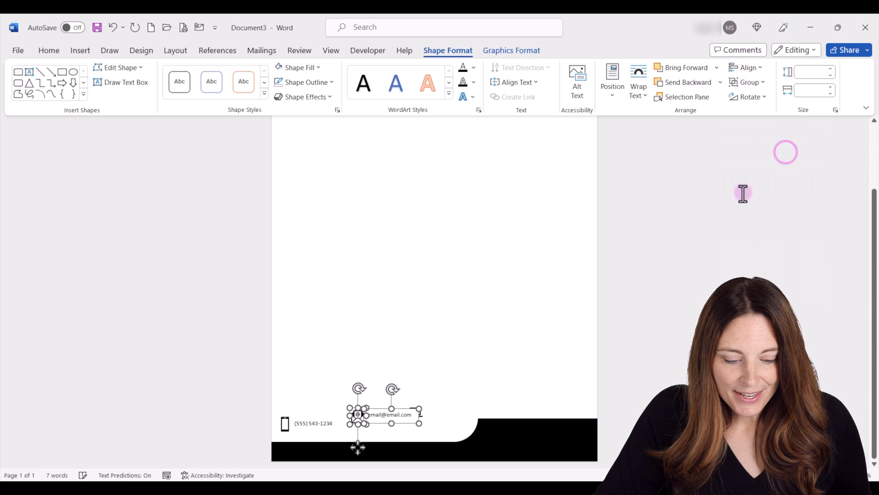
drag(374, 409, 361, 417)
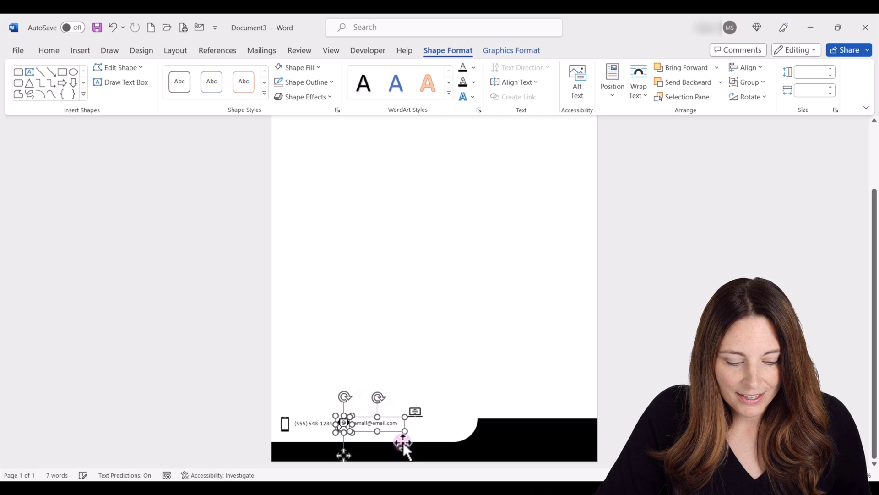
Nudge the email text box left toward the envelope icon and bring the envelope icon to the front
click(379, 371)
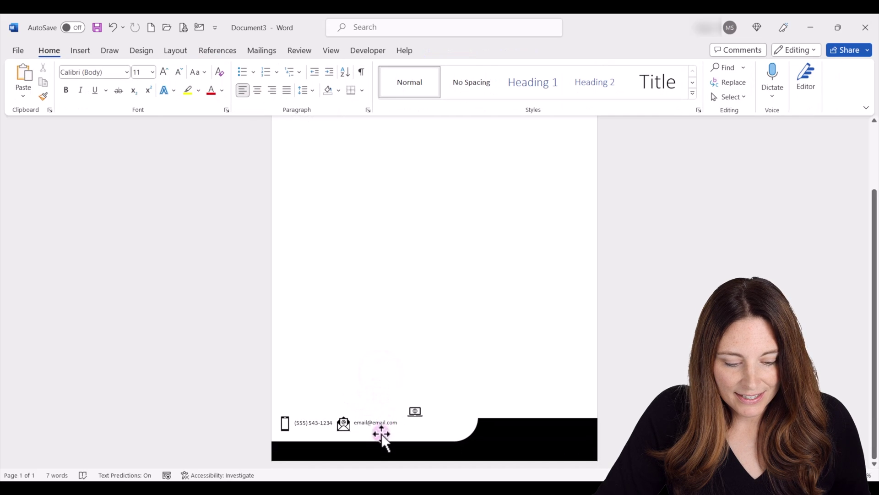
click(366, 422)
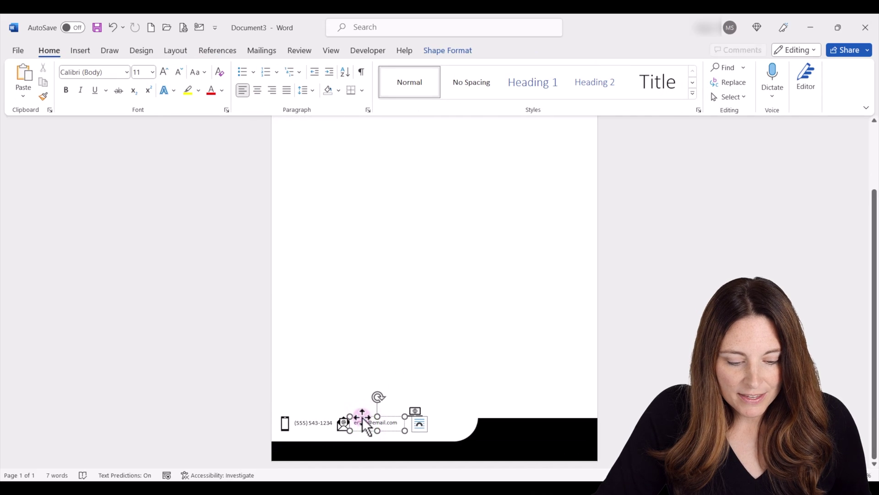
drag(362, 417, 360, 418)
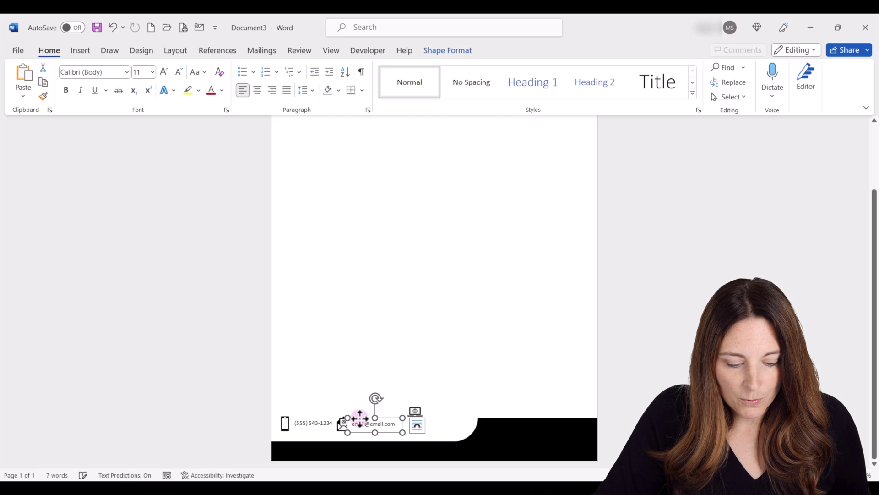
click(342, 422)
right_click(340, 425)
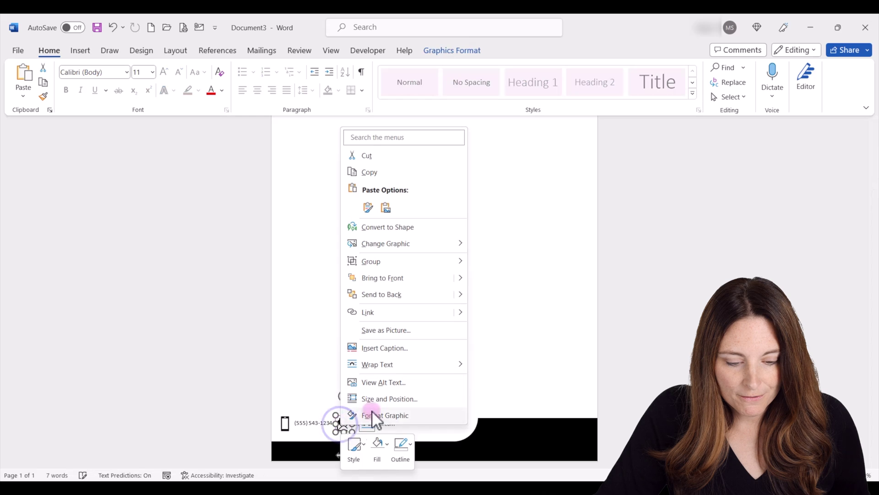
click(395, 276)
click(374, 424)
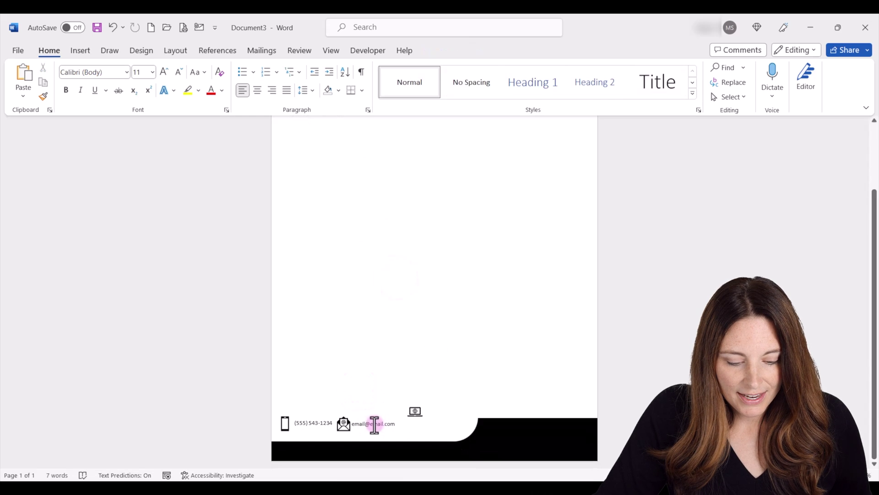
Duplicate the email text box, place the copy beside the laptop icon, and replace its text with website.com
double_click(382, 418)
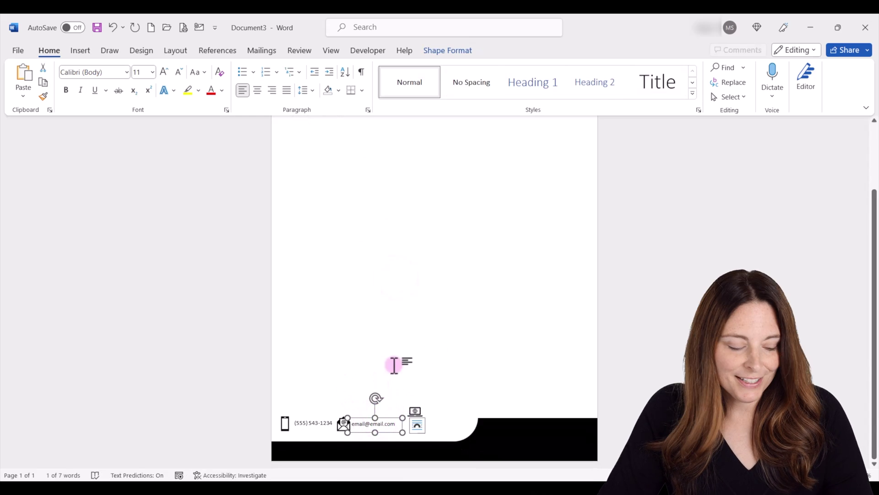
key(ctrl+c)
key(ctrl+v)
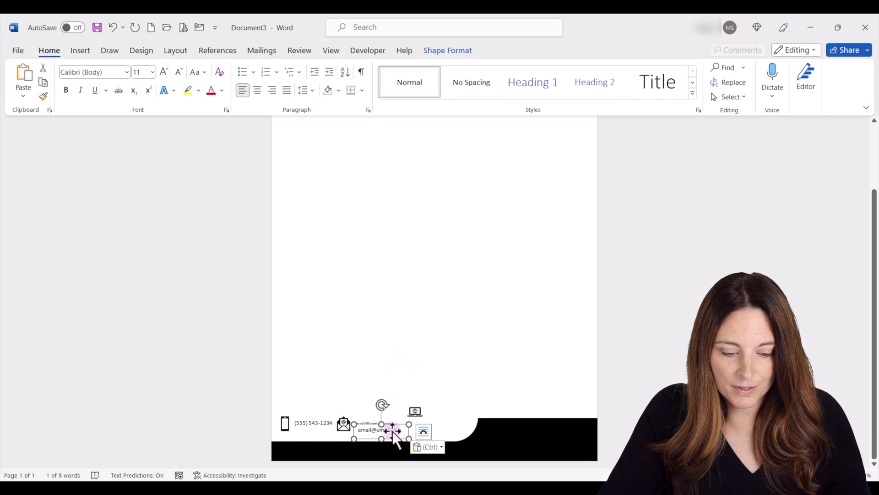
drag(394, 421, 465, 410)
triple_click(467, 414)
text(website.com)
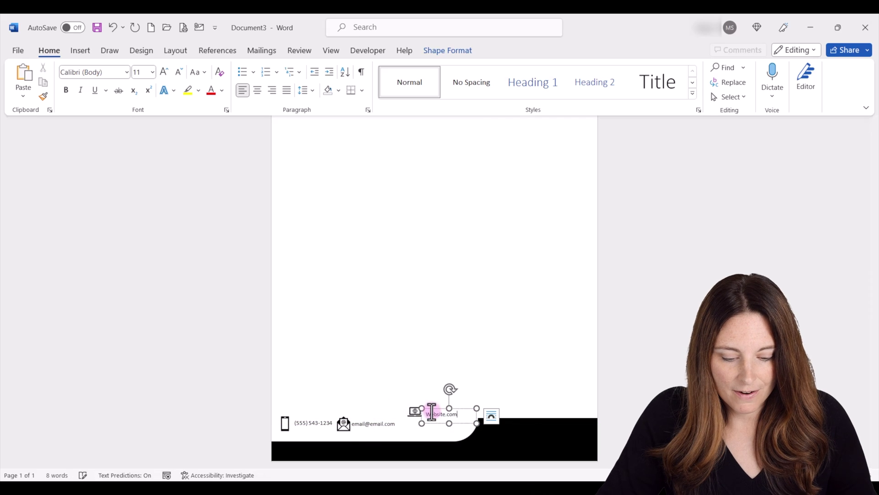
Align the envelope icon and the email text box with each other using Align Middle
click(364, 417)
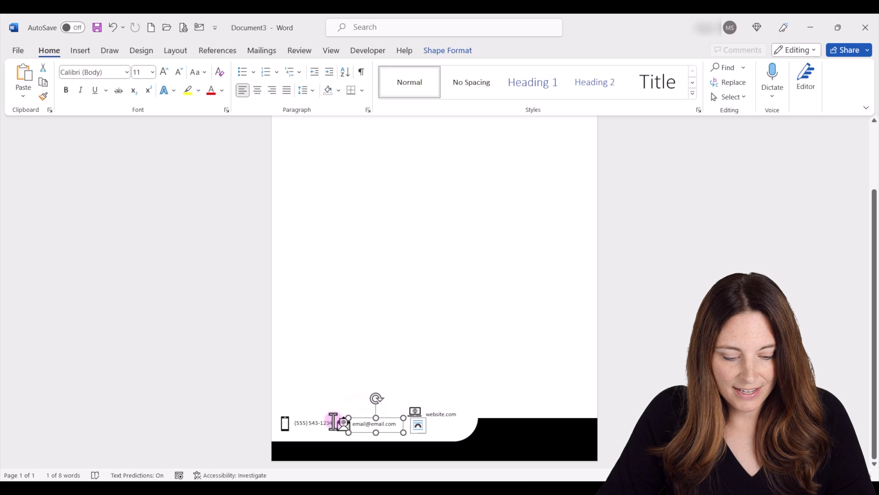
shift+click(343, 424)
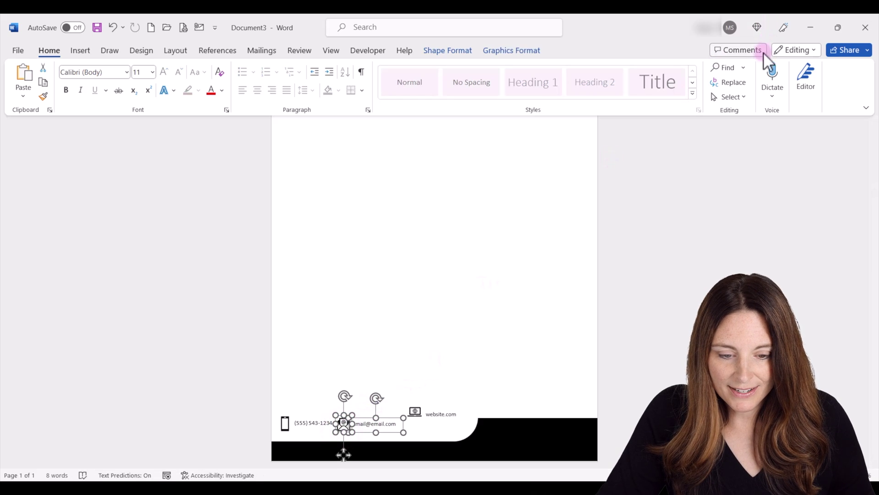
click(459, 50)
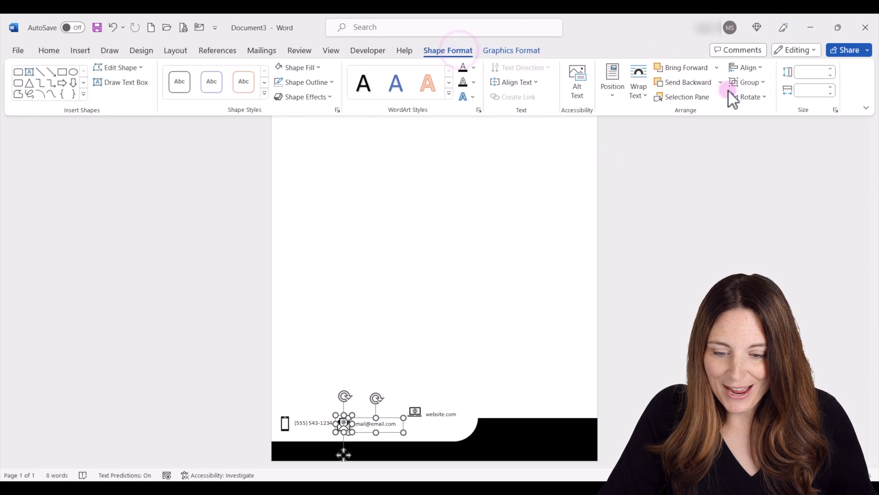
click(757, 70)
click(767, 149)
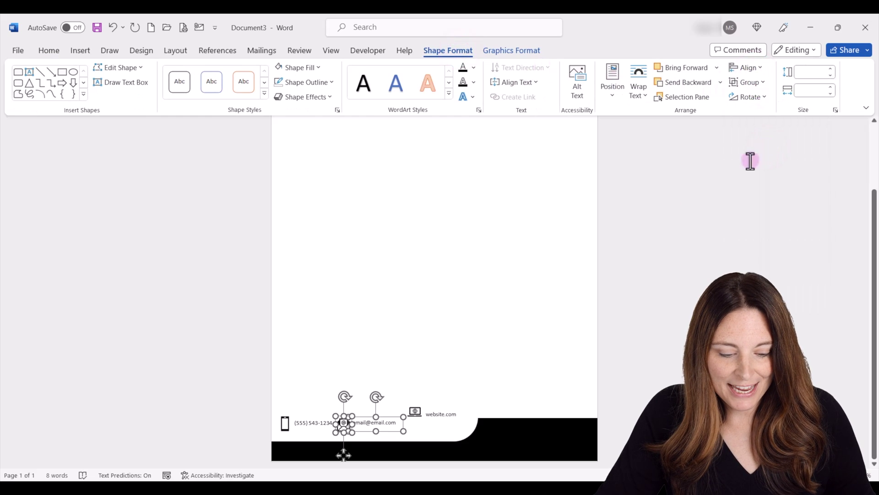
Group the envelope icon with the email text box
right_click(361, 421)
mouse_move(454, 234)
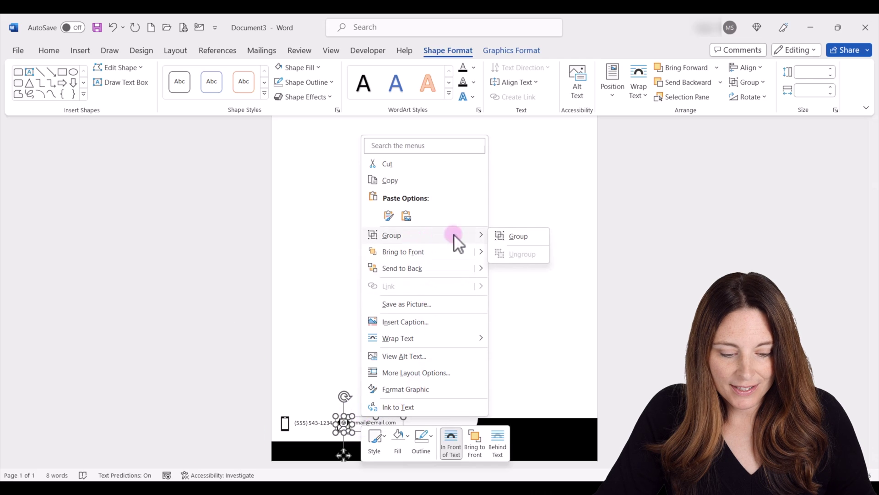
click(519, 236)
drag(387, 423, 388, 423)
Adjust the website text box beside the laptop icon and align the two with Align Middle
click(439, 411)
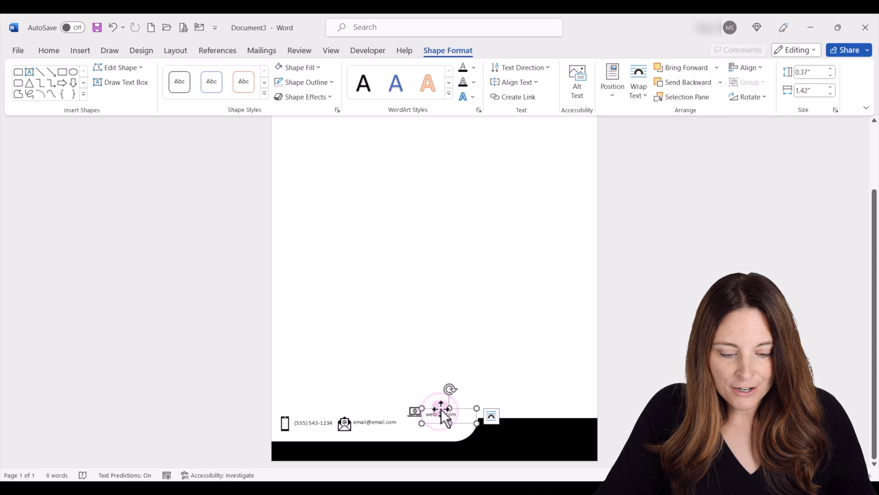
drag(440, 410, 438, 406)
click(415, 412)
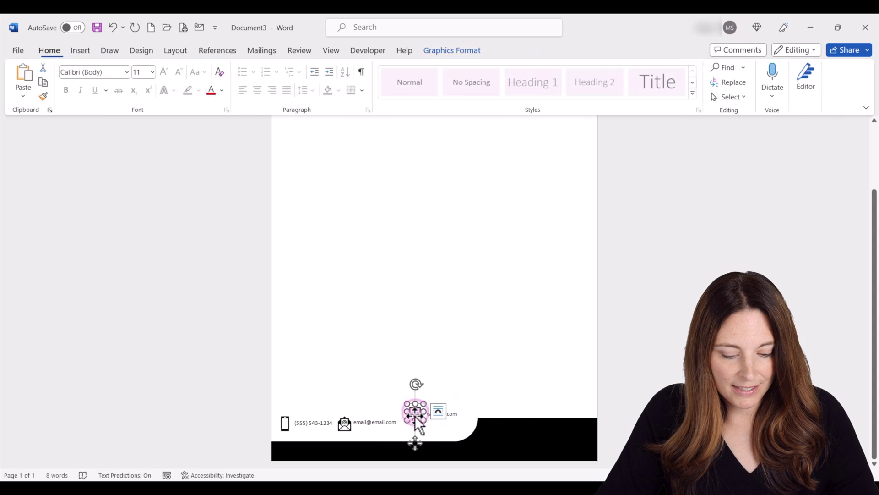
shift+click(451, 414)
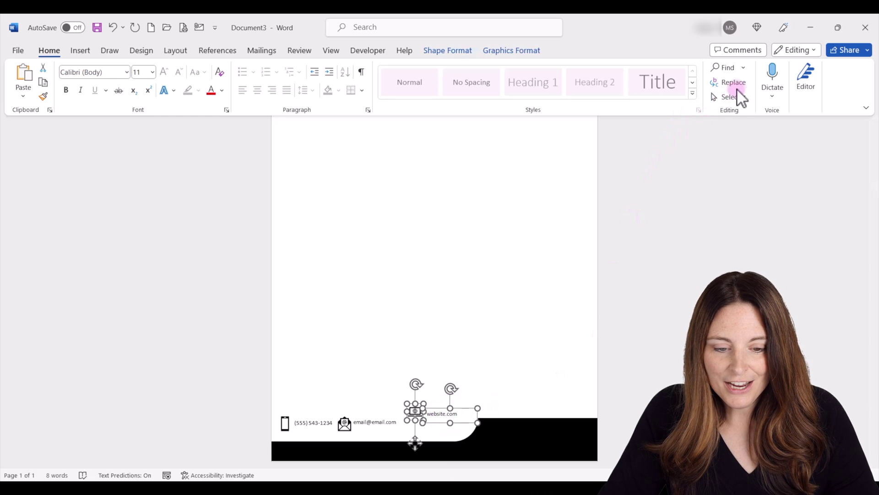
click(442, 50)
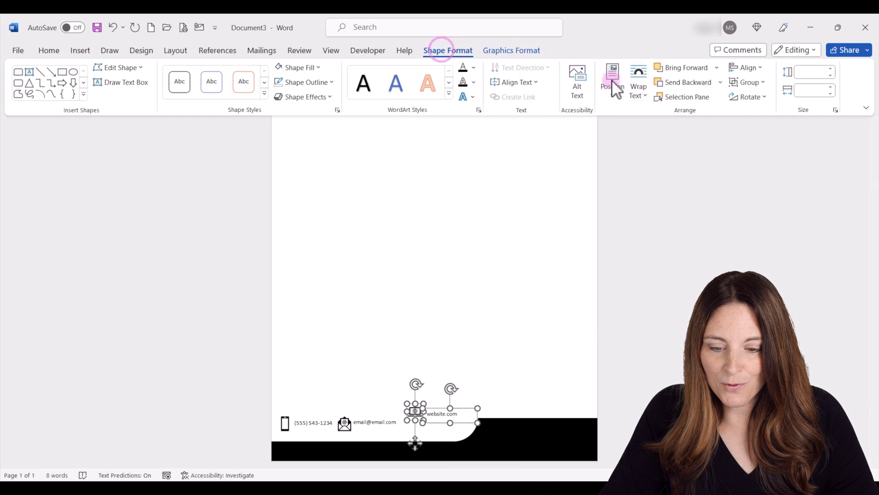
click(758, 69)
click(782, 154)
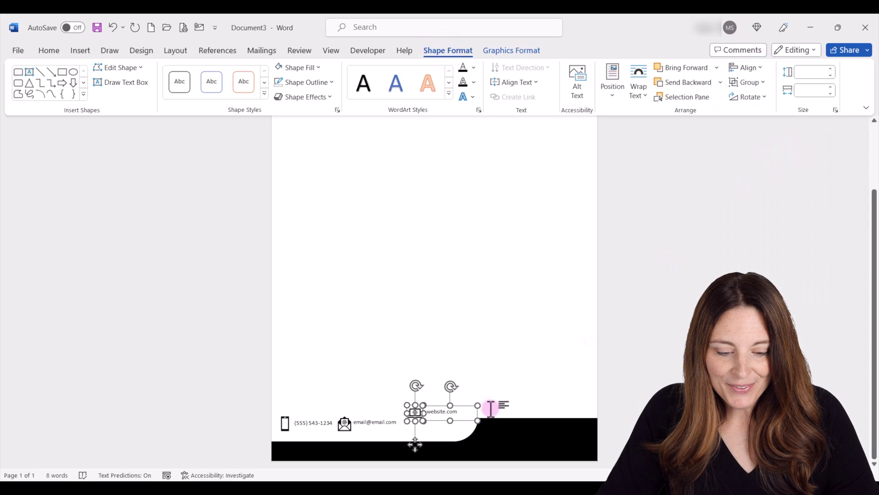
Nudge the website text box closer to the laptop icon and bring the laptop icon to the front
click(475, 375)
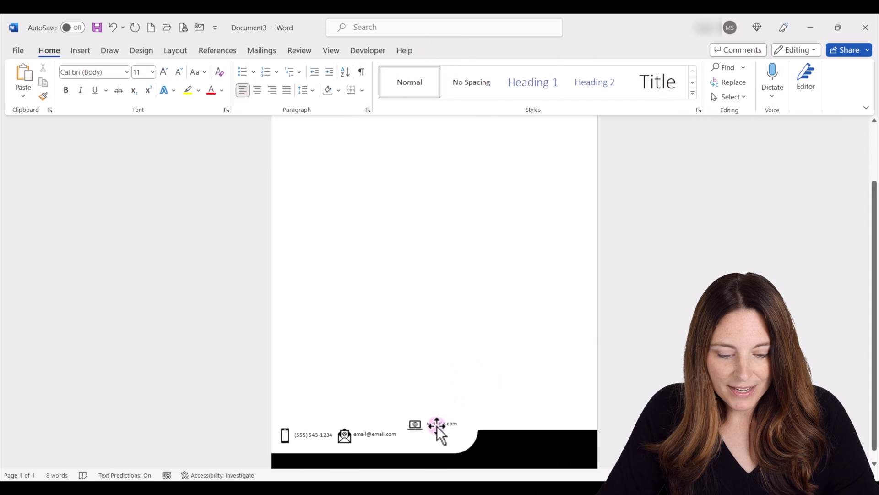
click(433, 427)
drag(431, 429, 427, 431)
click(413, 424)
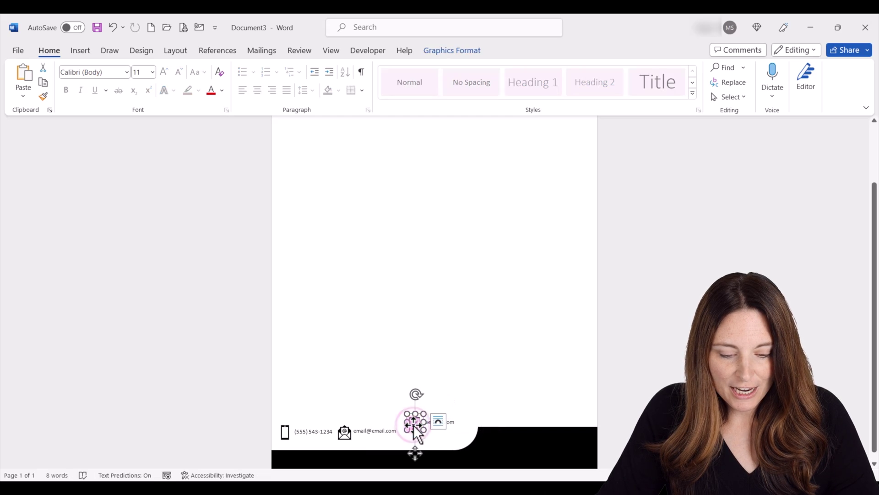
right_click(413, 425)
click(487, 276)
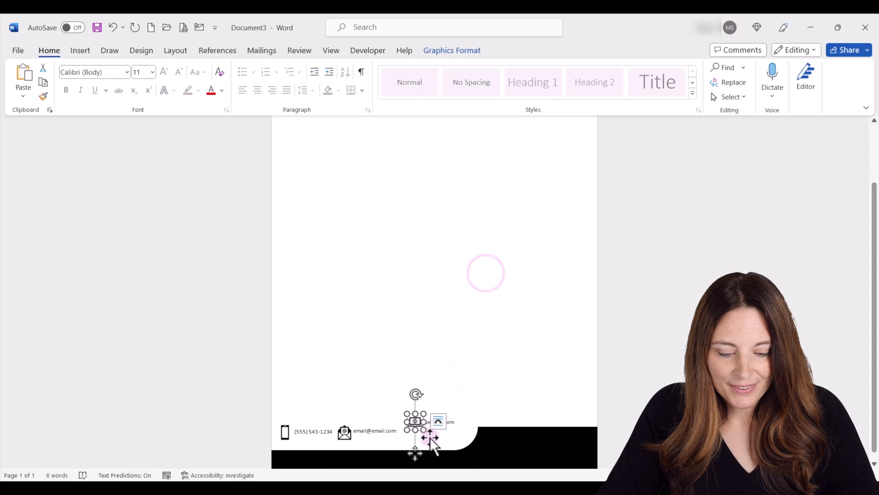
Group the laptop icon with the website text box and move the group down in line with the other contact details
shift+click(446, 420)
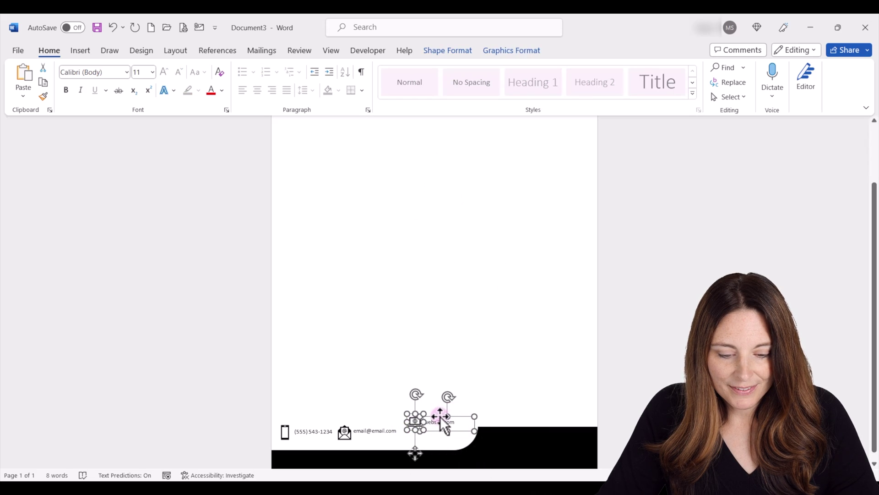
right_click(443, 420)
mouse_move(505, 235)
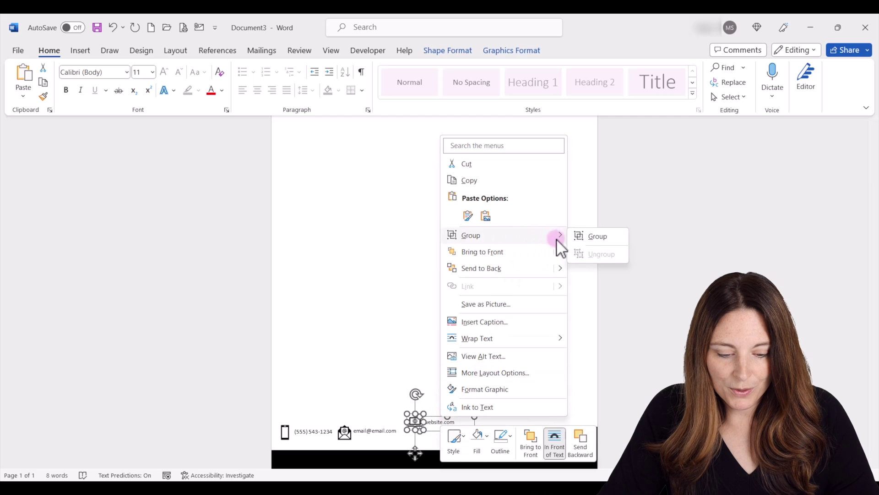
click(595, 236)
mouse_move(463, 410)
mouse_down()
mouse_move(463, 429)
mouse_move(463, 421)
mouse_up()
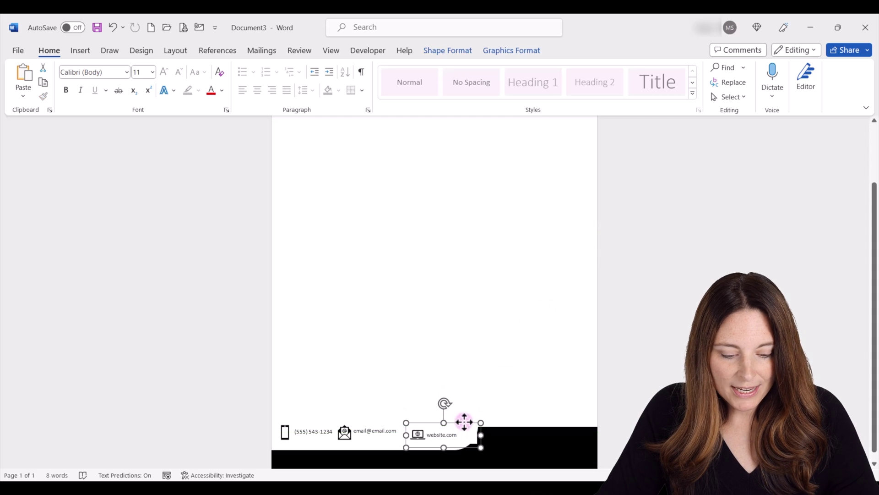
Reposition the email group slightly right and down between the phone and website groups
click(368, 430)
mouse_move(368, 433)
mouse_down()
mouse_move(363, 419)
mouse_move(365, 428)
mouse_up()
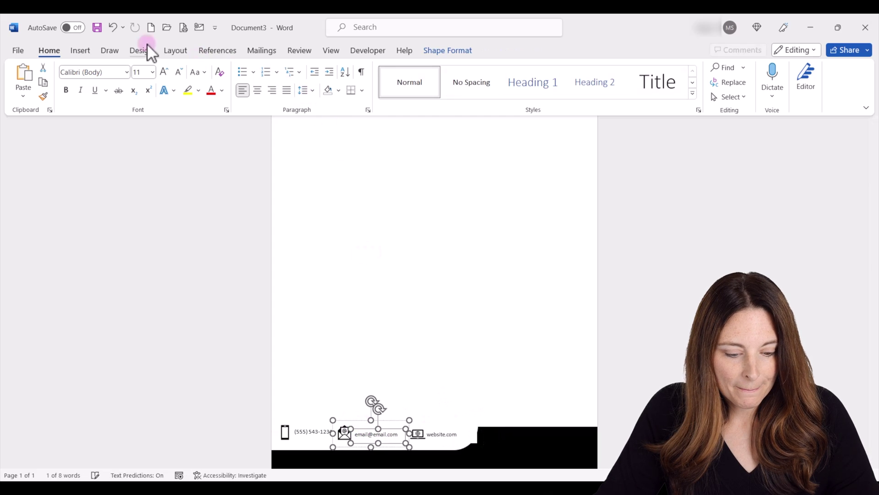
click(111, 27)
drag(353, 423, 356, 427)
Align the phone, email and website groups with one another using Align Middle
click(307, 429)
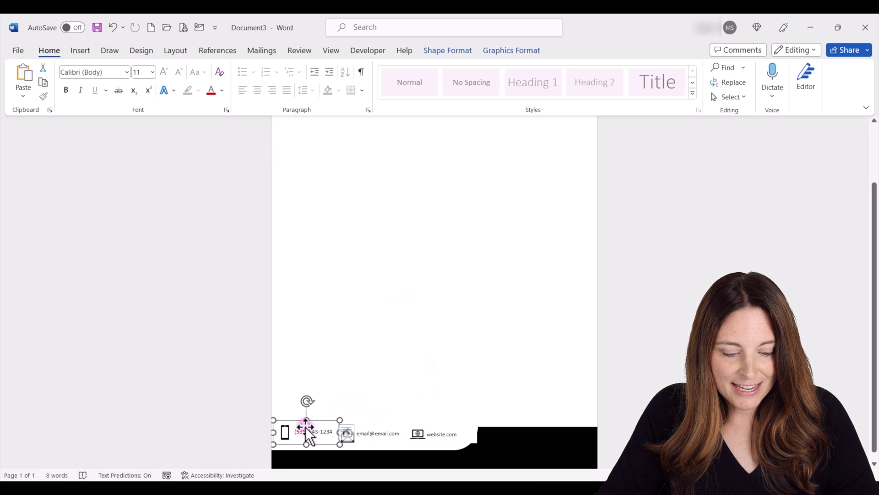
shift+click(382, 433)
shift+click(444, 434)
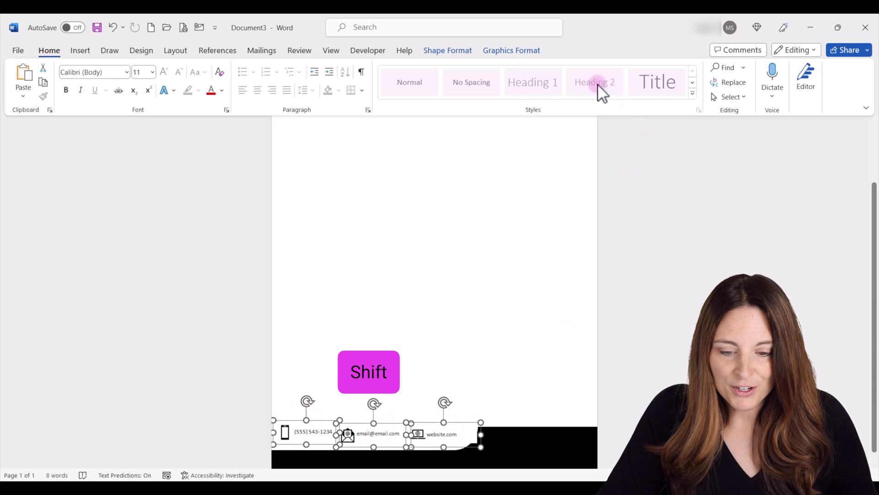
click(455, 50)
click(754, 70)
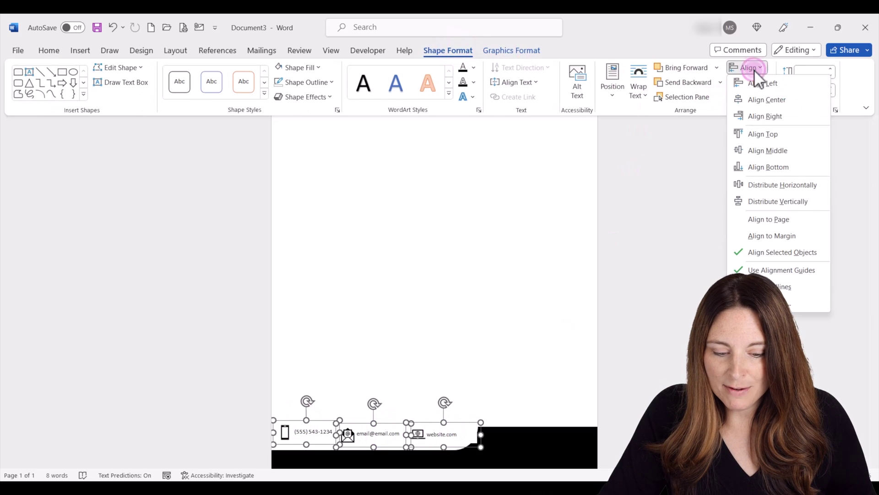
click(785, 154)
click(477, 310)
Widen the white curved footer shape to the right so it extends past the website group
scroll(514, 329, down, 2)
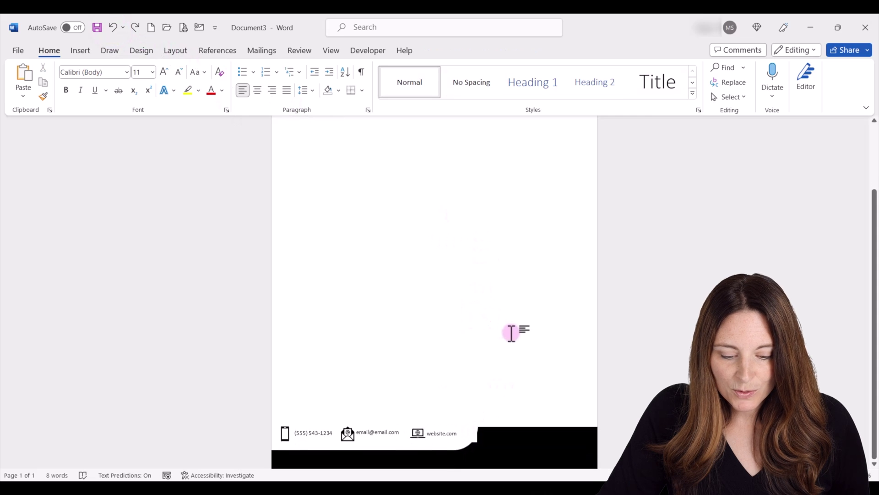
click(457, 439)
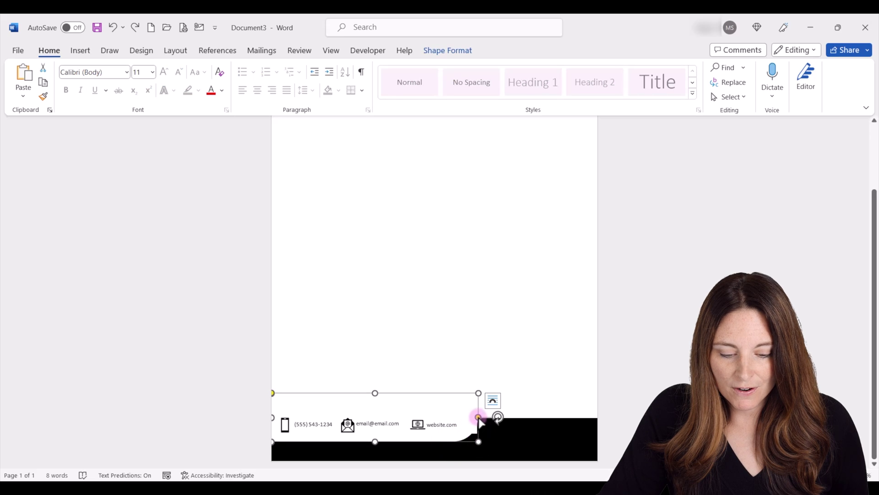
drag(480, 410, 490, 394)
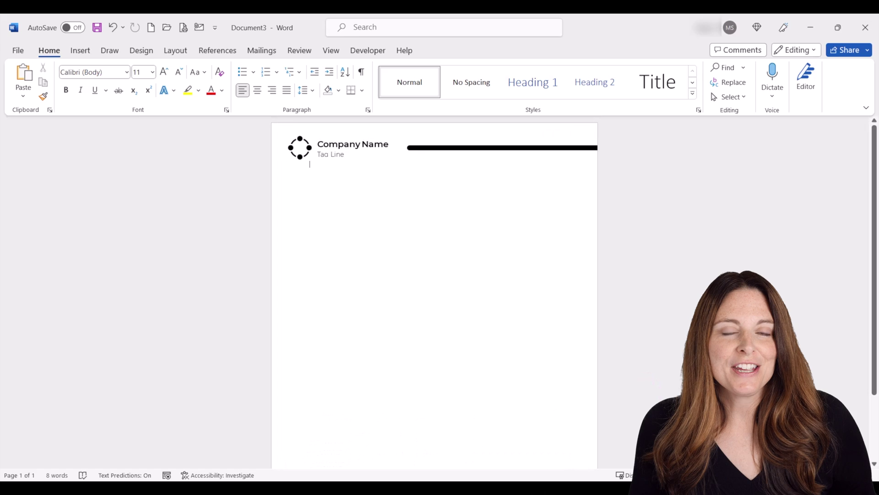
scroll(435, 295, down, 4)
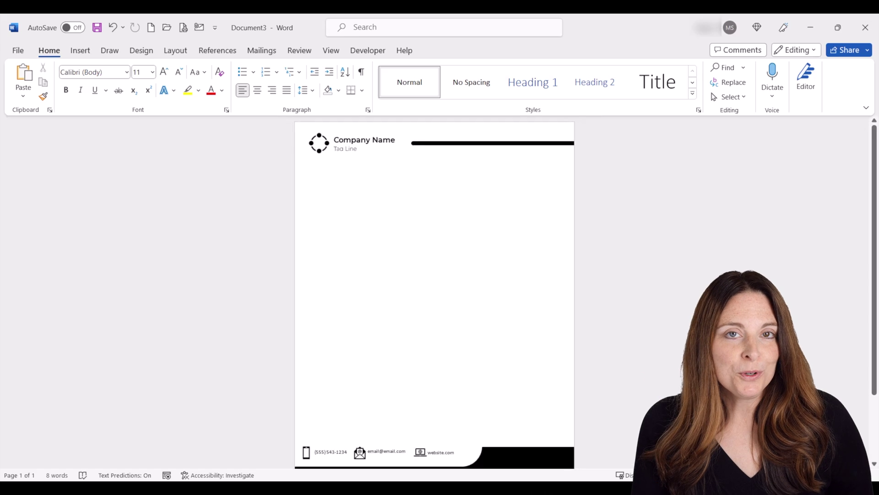